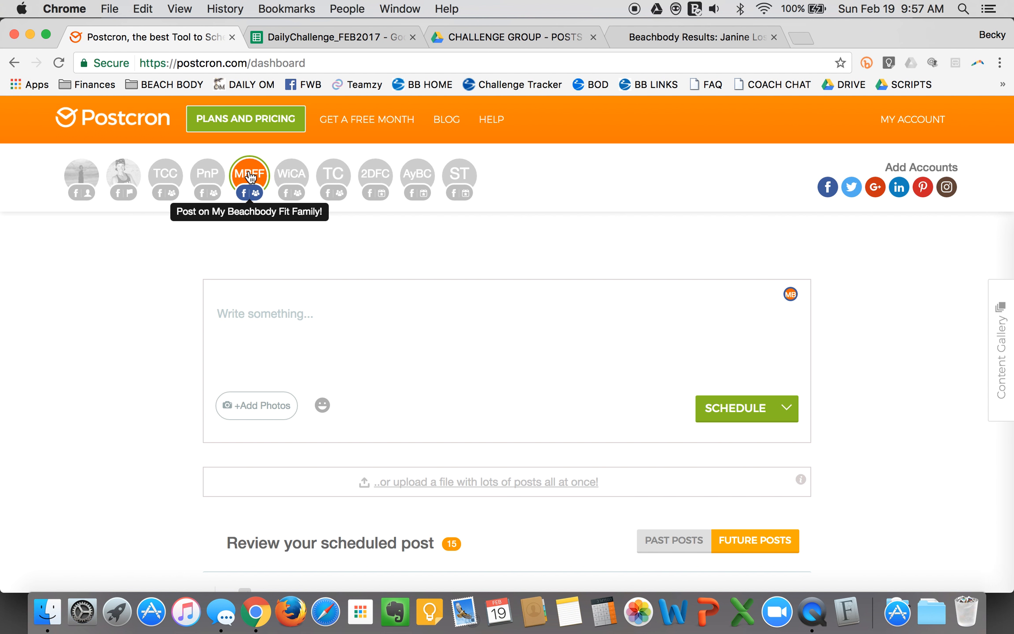
Step: Review the upcoming scheduled posts for the My Beachbody Fit Family group
left_click(269, 320)
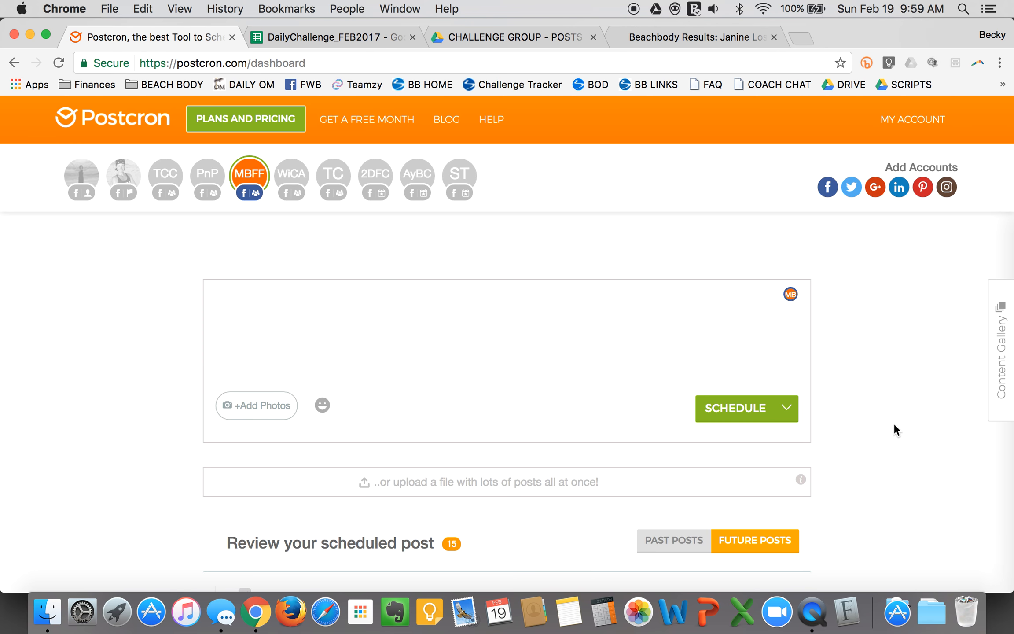
scroll(894, 425, "down", 5)
scroll(894, 425, "down", 5)
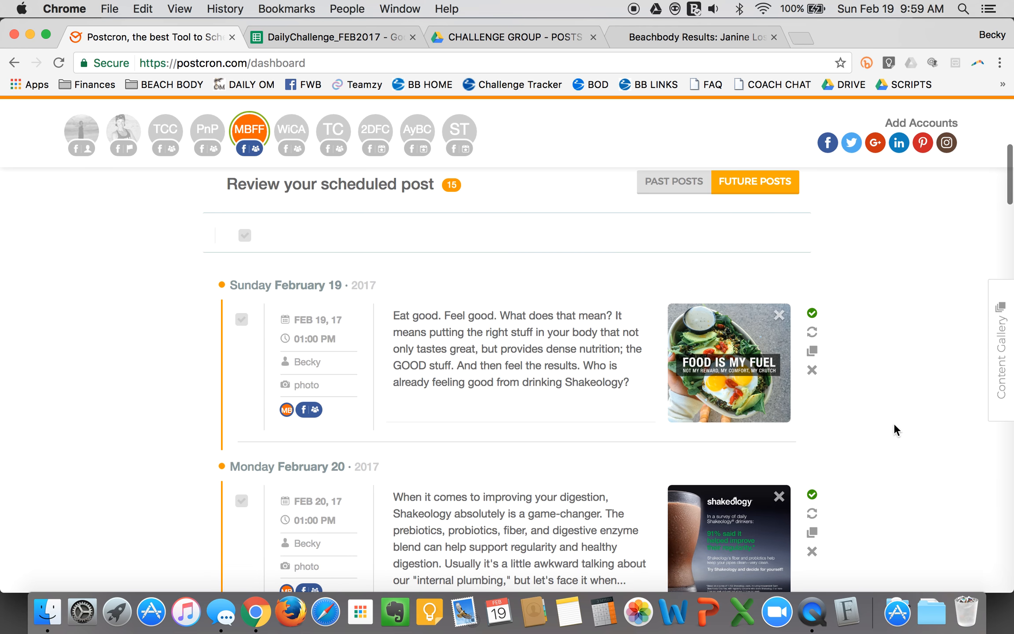
scroll(894, 425, "down", 2)
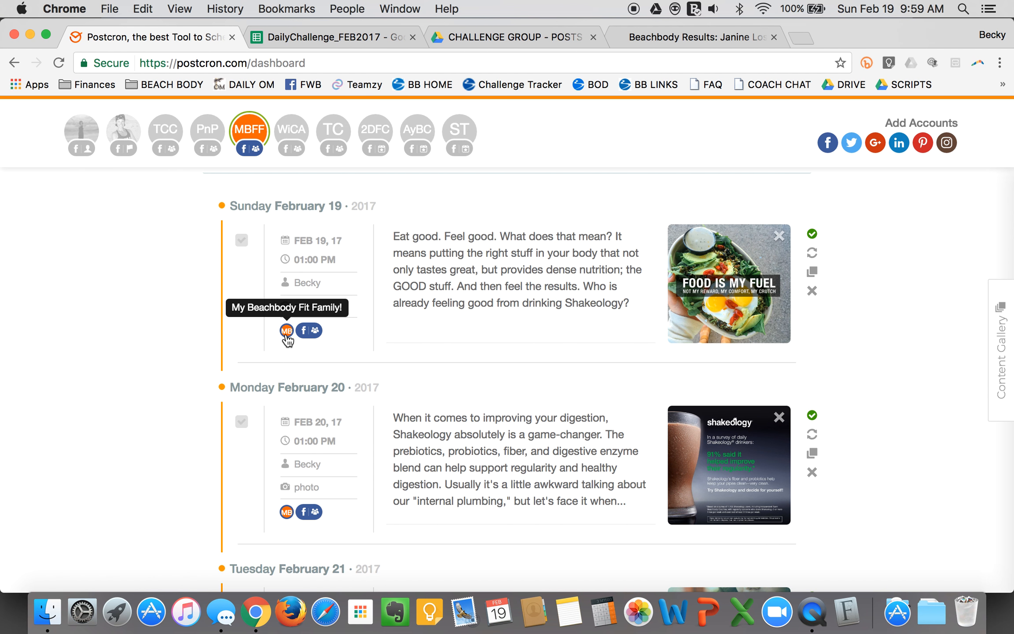
scroll(529, 383, "down", 6)
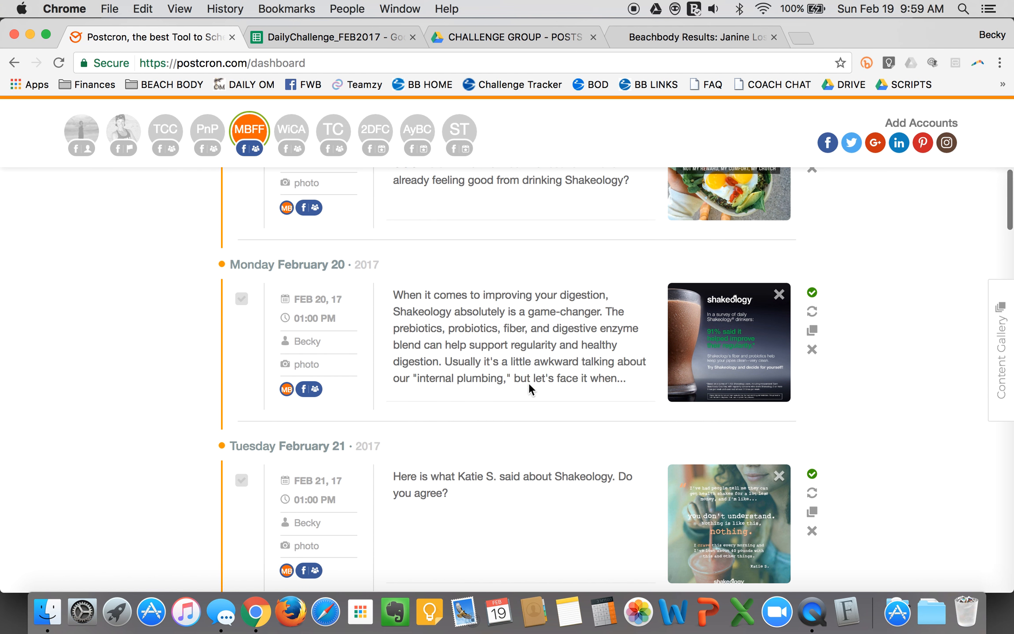
scroll(530, 385, "up", 8)
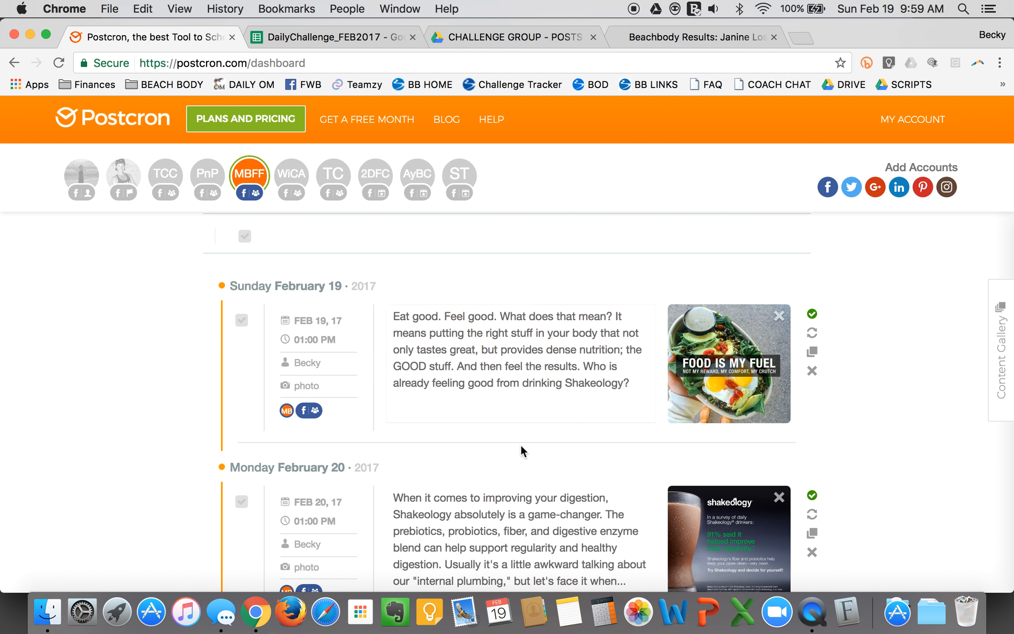
scroll(497, 438, "down", 8)
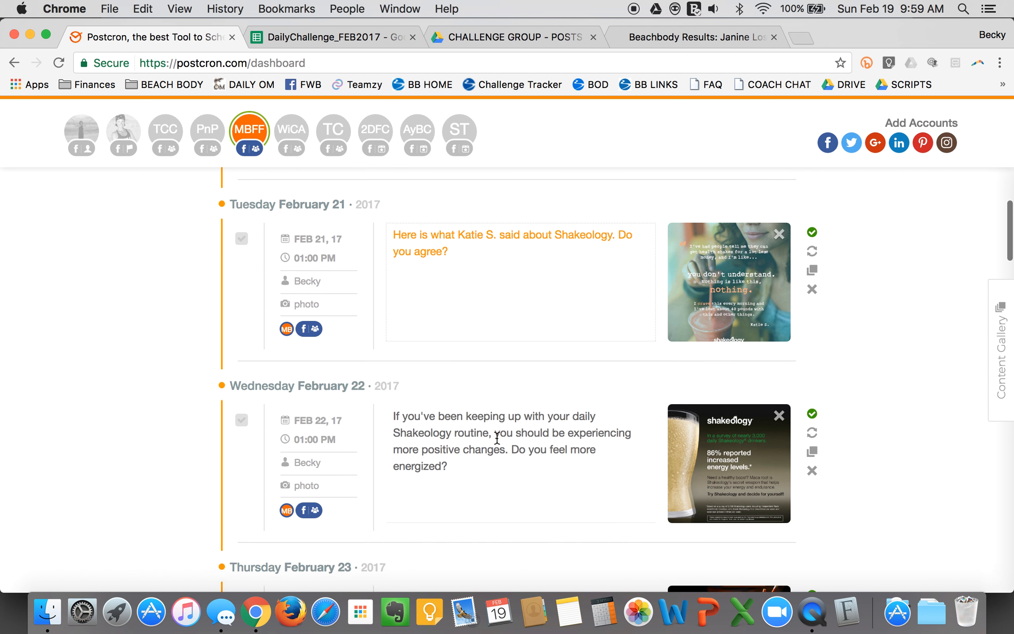
scroll(496, 437, "up", 15)
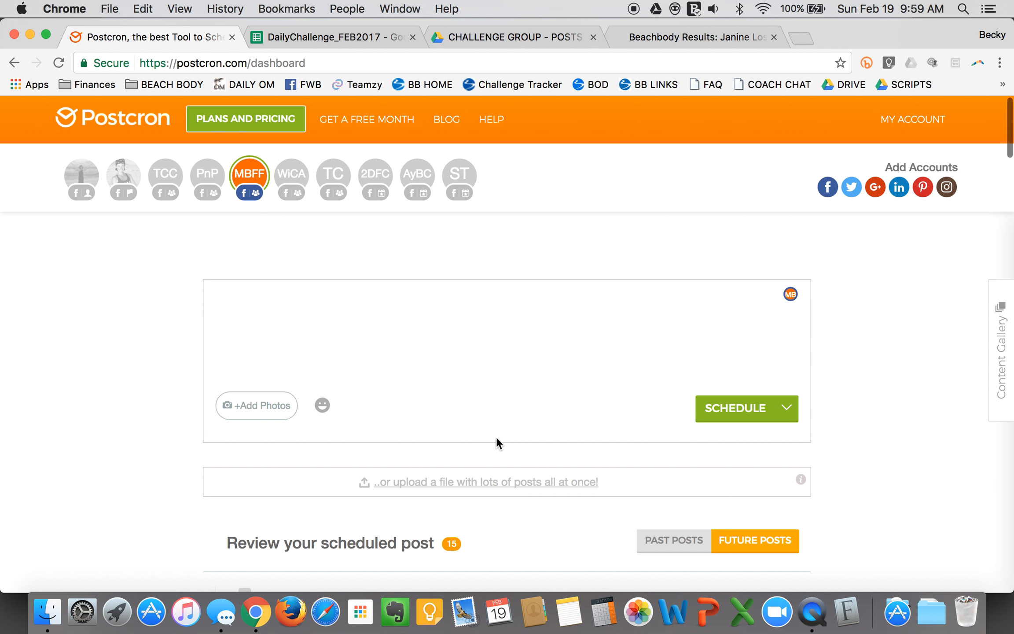
left_click(83, 362)
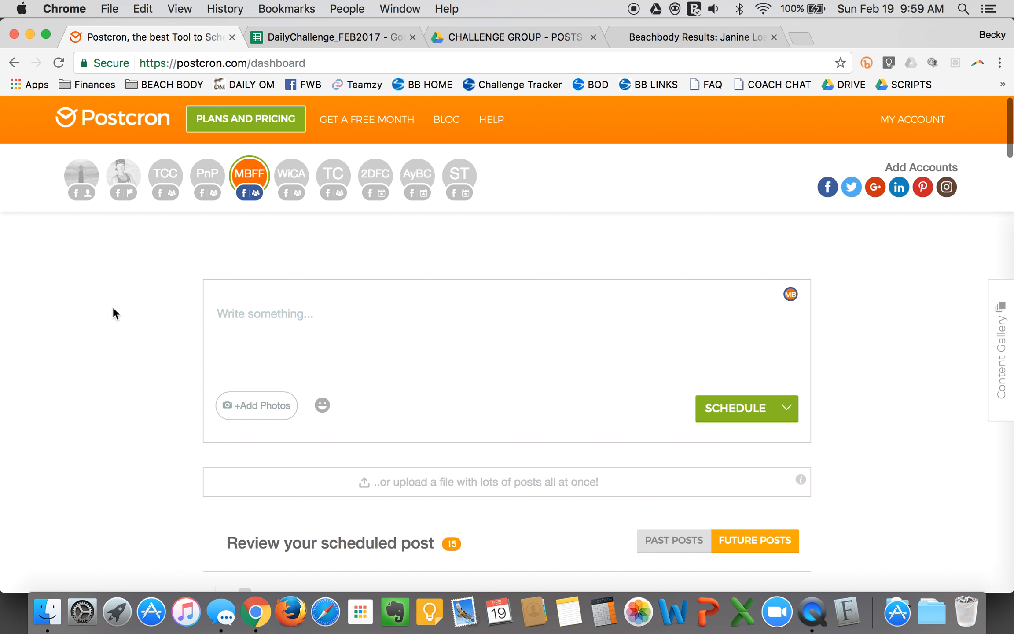
Step: Switch to the DailyChallenge_FEB2017 spreadsheet and view the picture linked in row 2's Image URL cell, closing it again
left_click(309, 36)
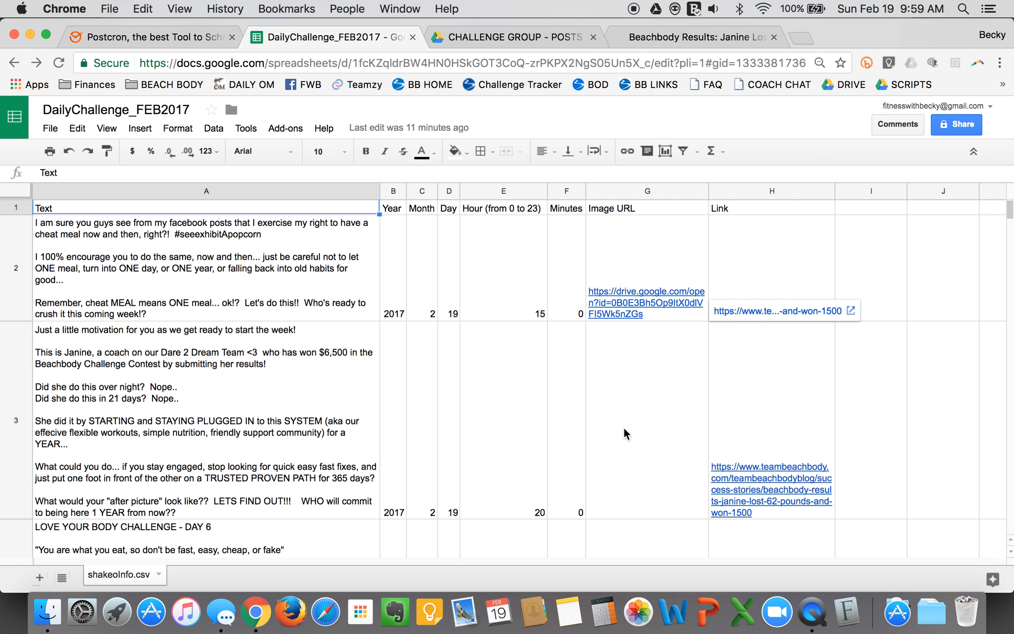
left_click(633, 425)
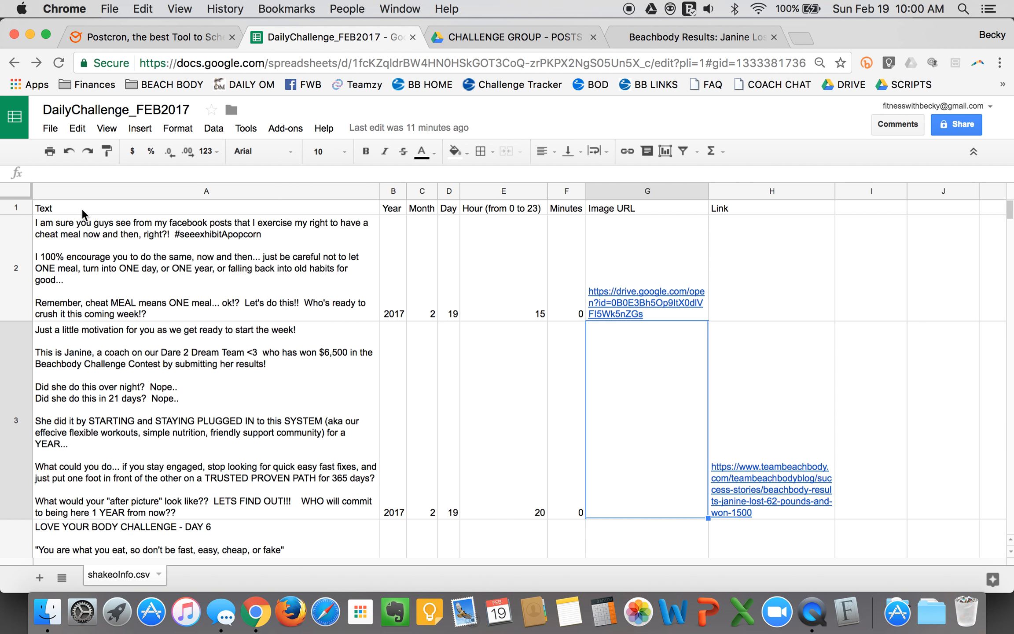
left_click(46, 208)
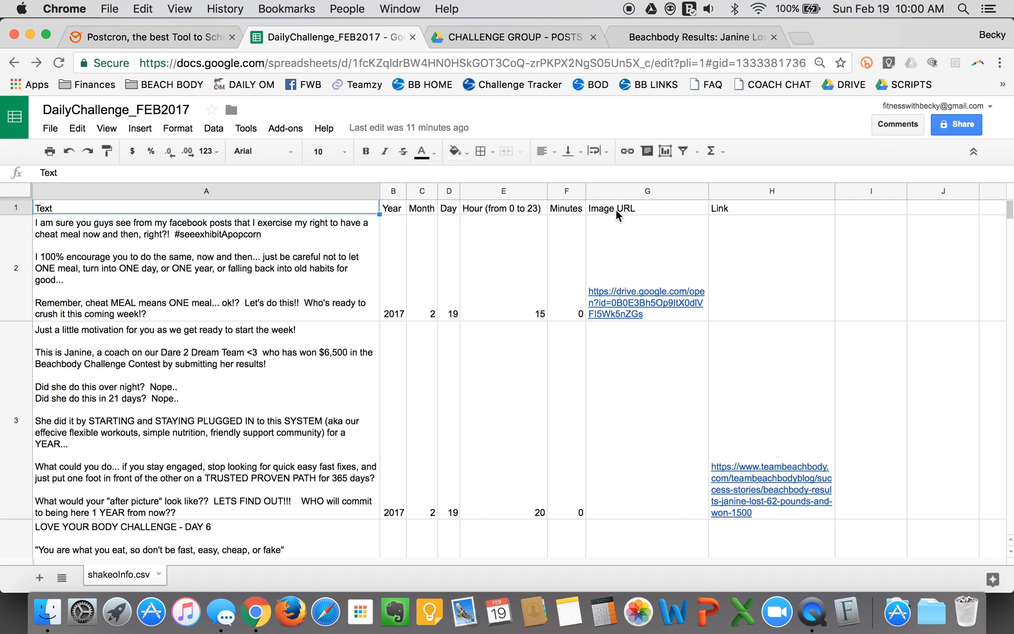
mouse_move(626, 244)
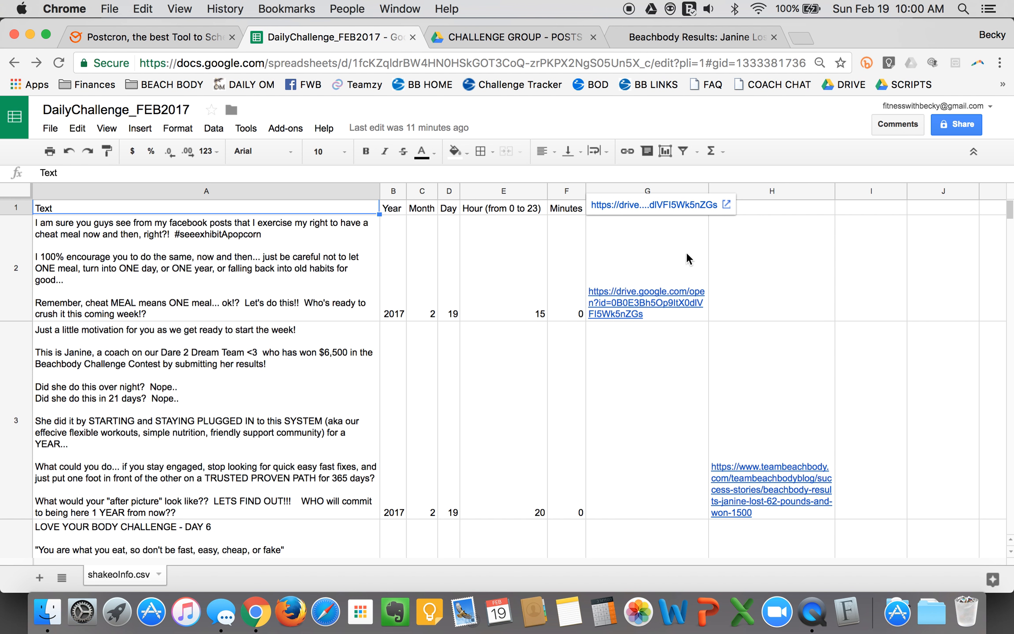
left_click(618, 295)
left_click(617, 204)
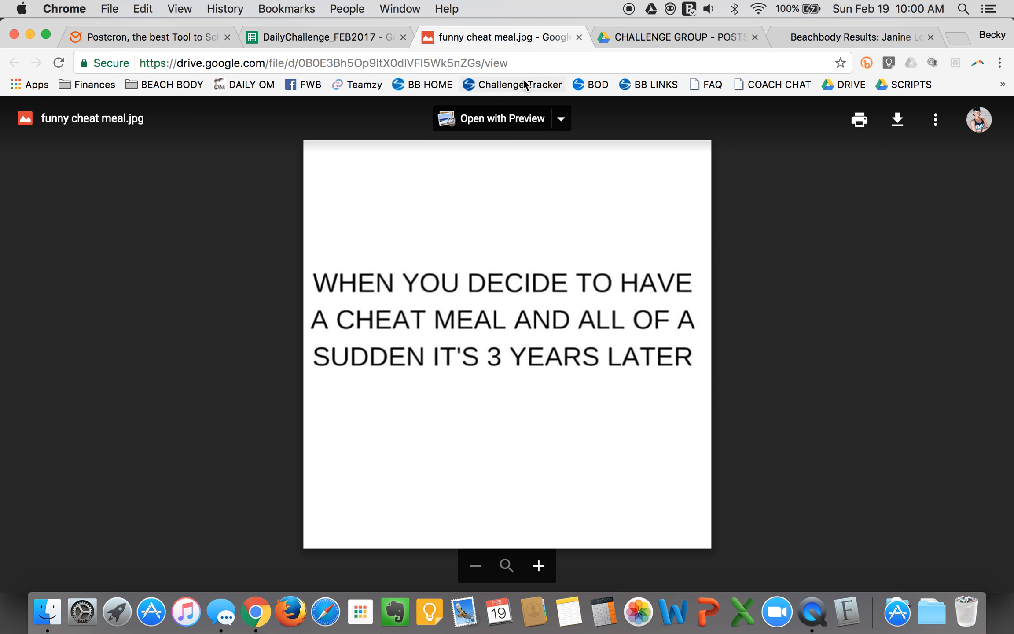
left_click(579, 37)
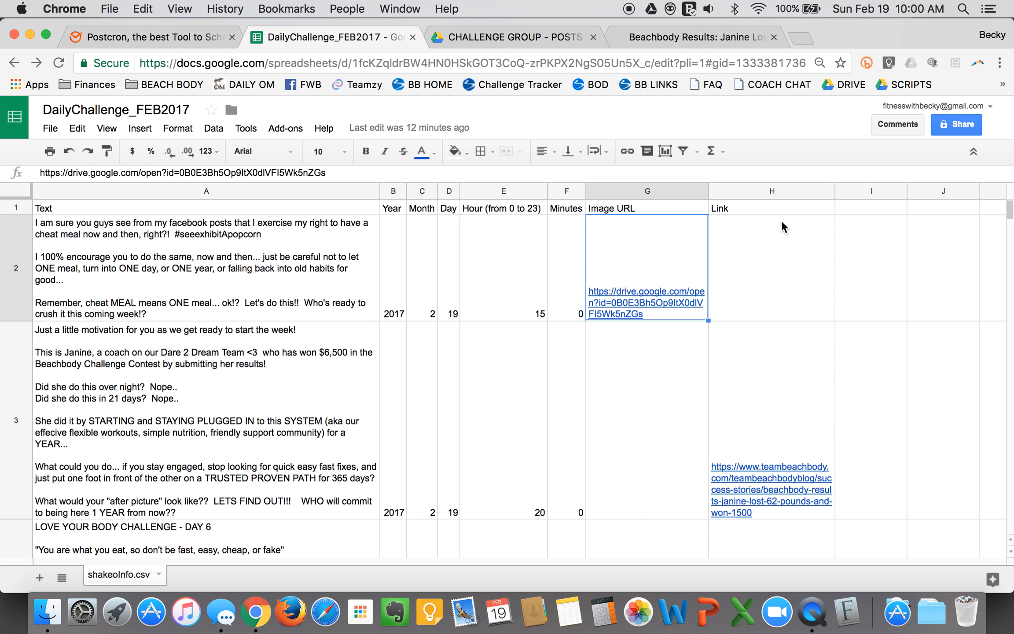
Step: Check row 3's Link cell against the open Team Beachbody success story page, and return to the spreadsheet
left_click(773, 240)
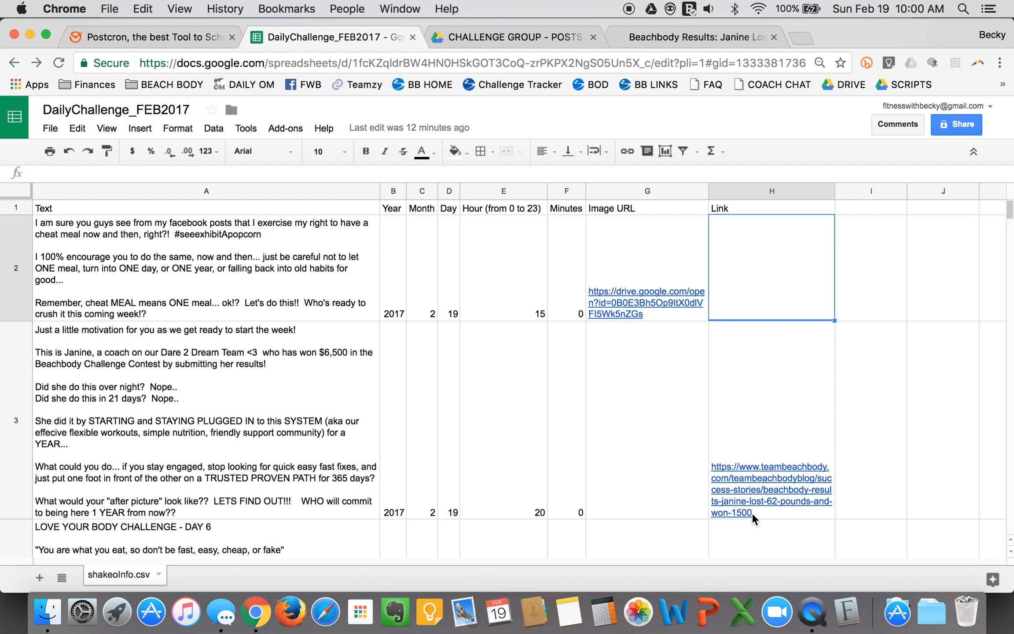
left_click(744, 482)
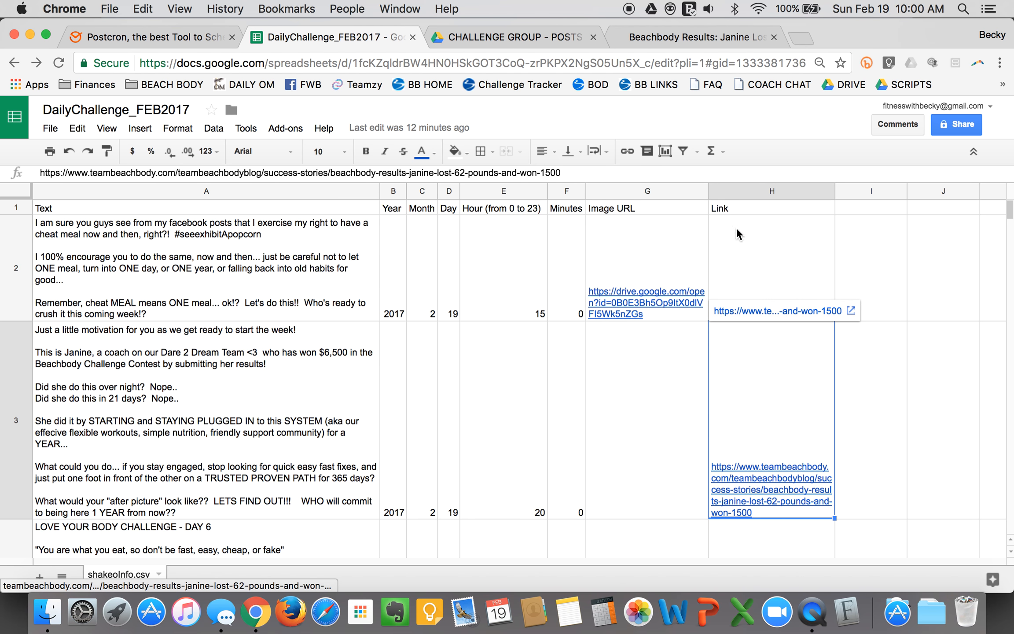
left_click(690, 27)
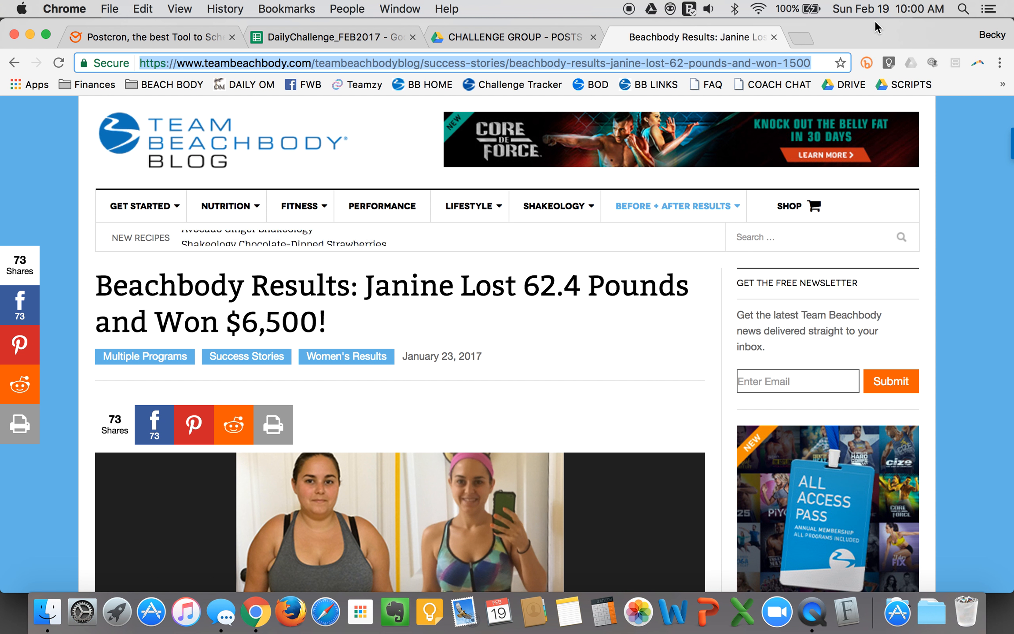
left_click(295, 37)
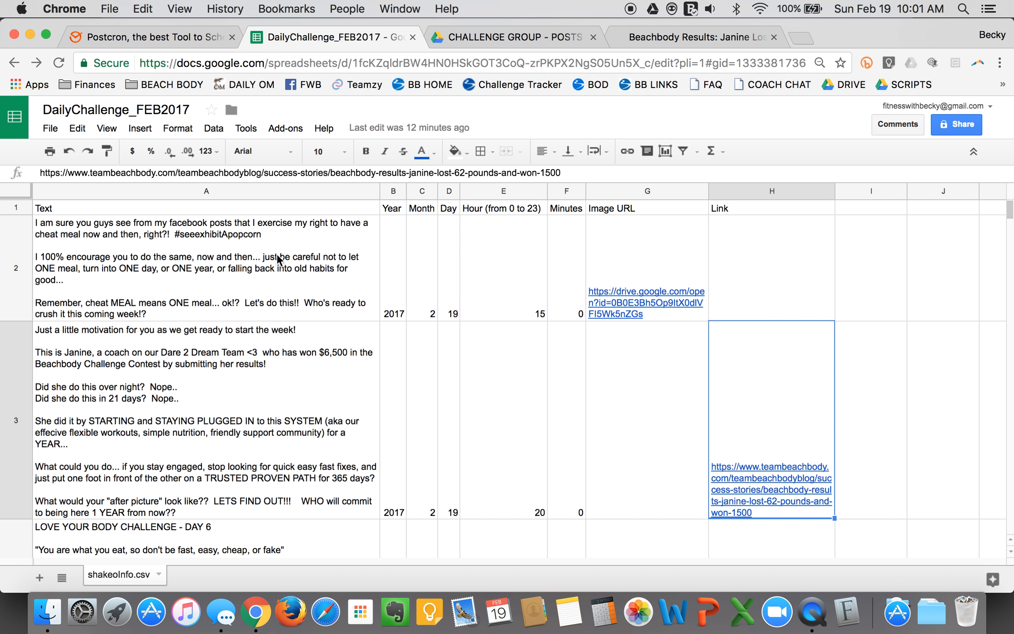
Step: Open the post text in cell A2 to read it in full, and leave the cell without editing
left_click(250, 257)
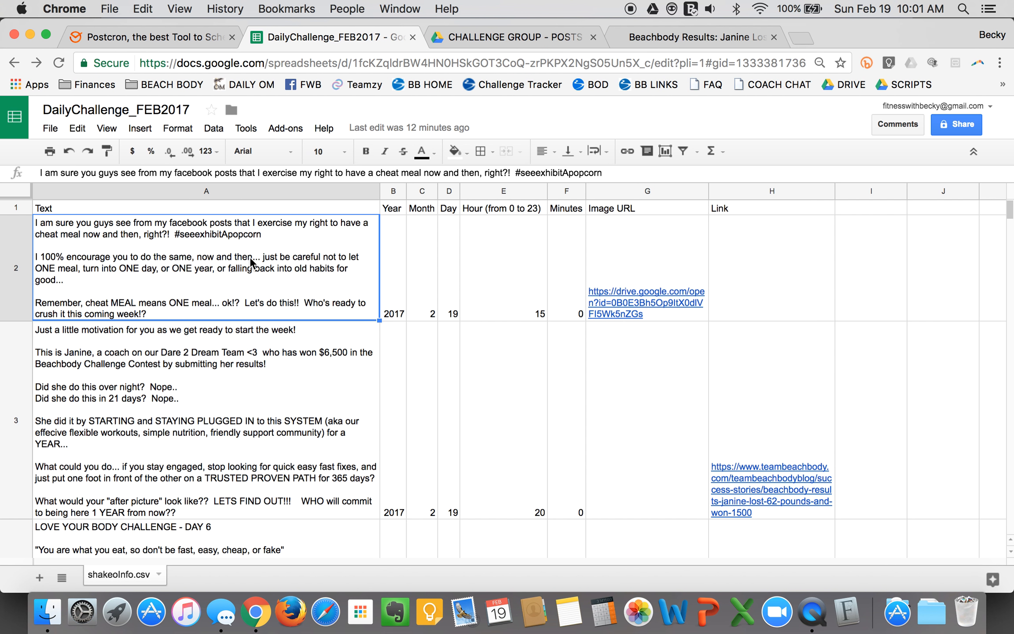
double_click(221, 269)
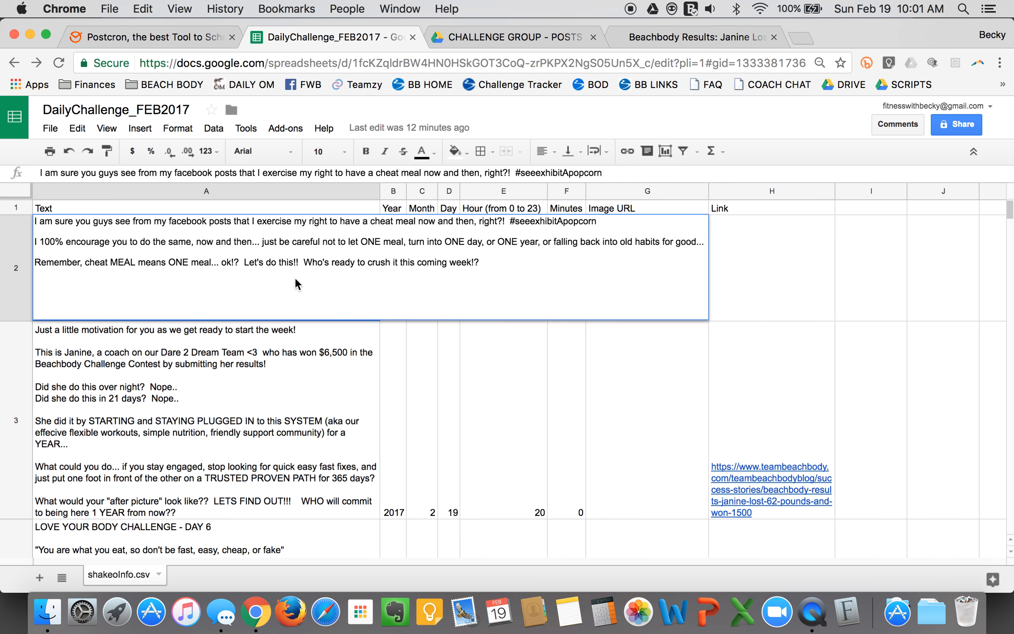
key("Escape")
mouse_move(639, 294)
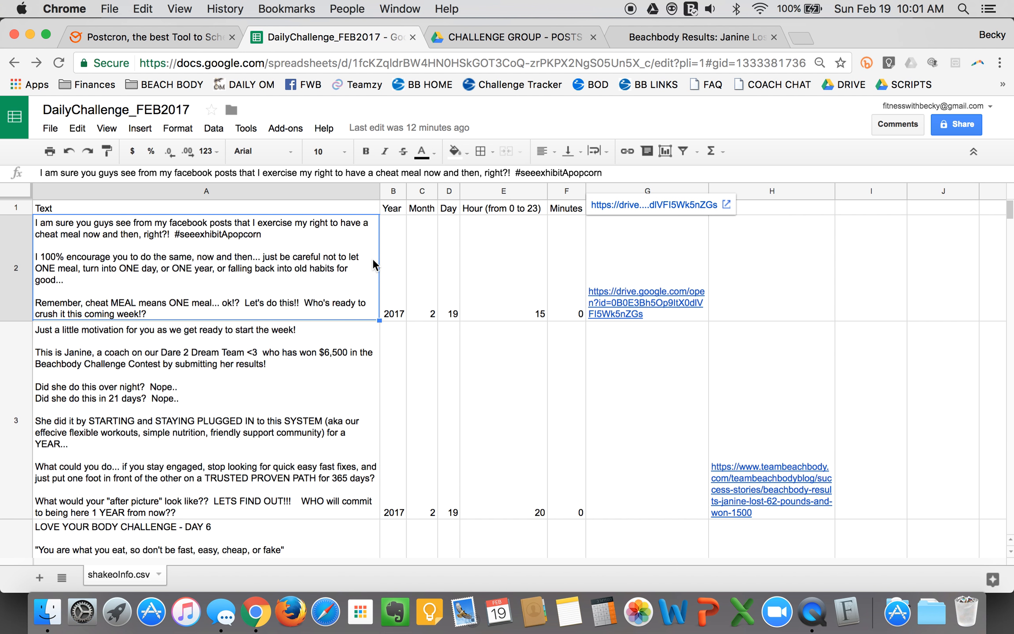
Step: Go through row 2's year, month, day, hour, minutes and image URL cells to examine the post's schedule data
left_click(395, 259)
key("Right")
key("Right")
key("Right")
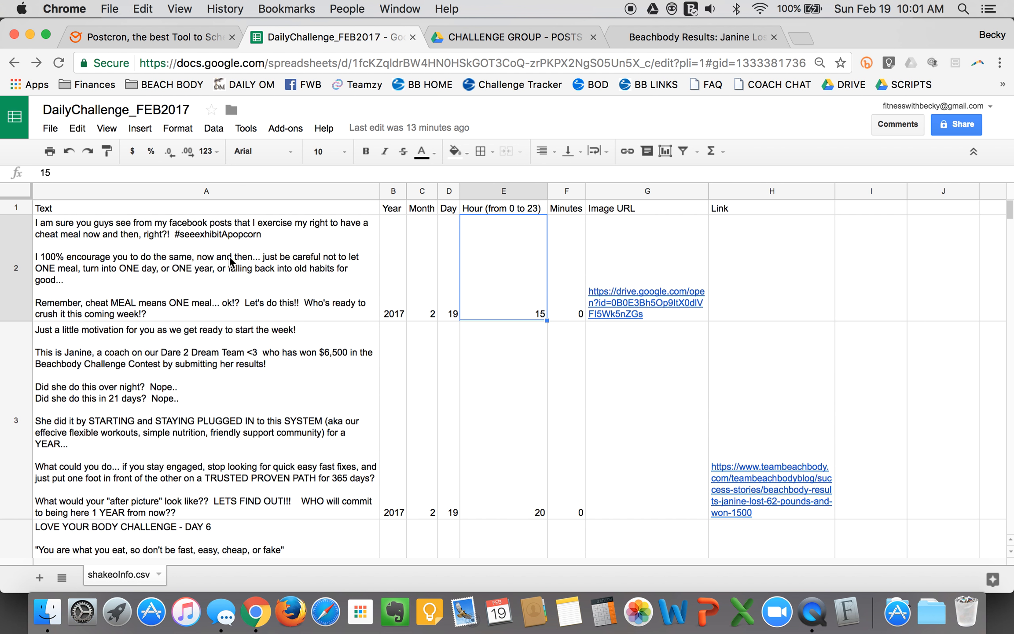
left_click(272, 256)
left_click(388, 262)
key("Right")
key("Right")
key("Right")
key("Right")
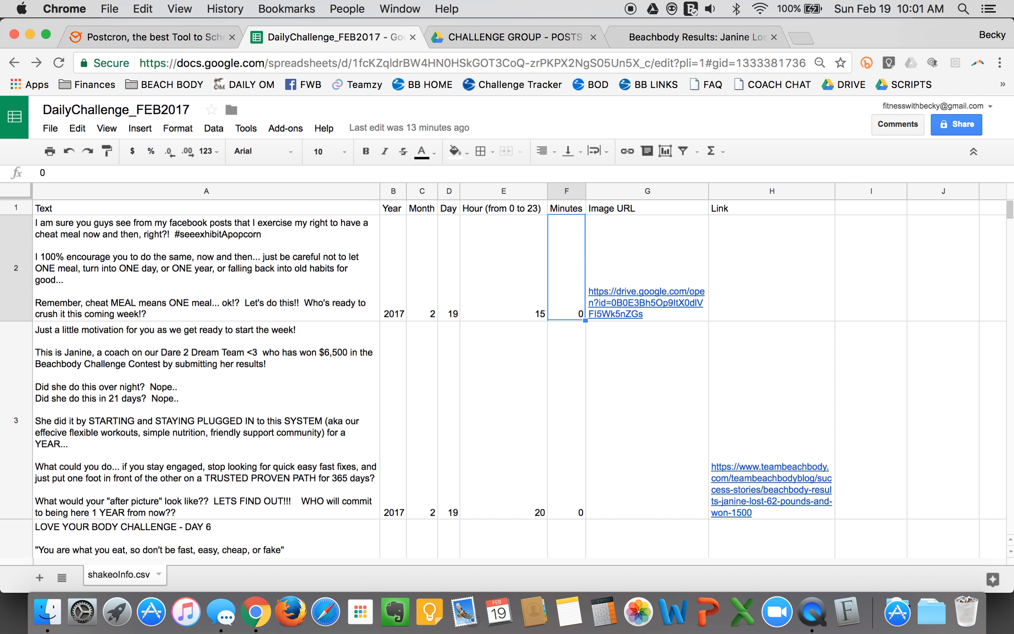
key("Right")
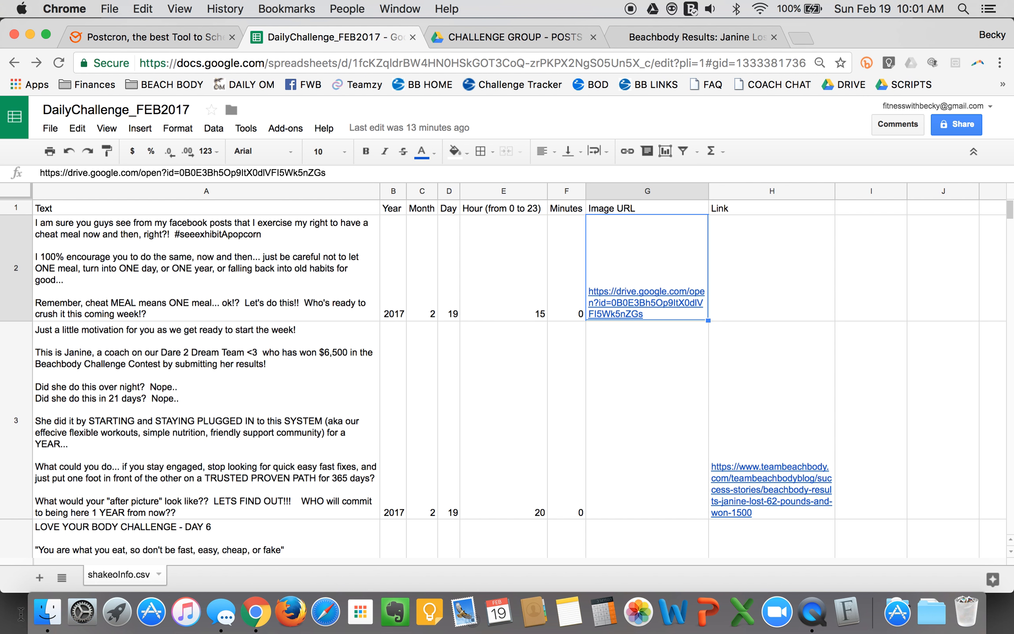
Step: Switch to Finder and open Google Drive's TEAM CORE CONVICTION, CHALLENGE GROUPS, CHALLENGE GROUP - POSTS - FEB2017 - LOVE YOUR BODY folder
left_click(48, 612)
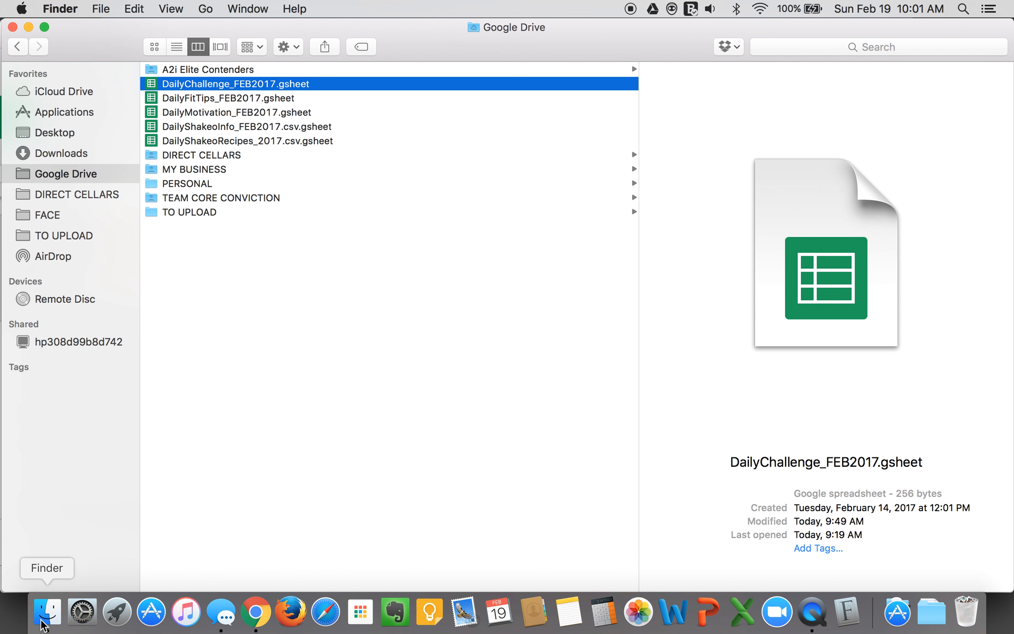
left_click(324, 417)
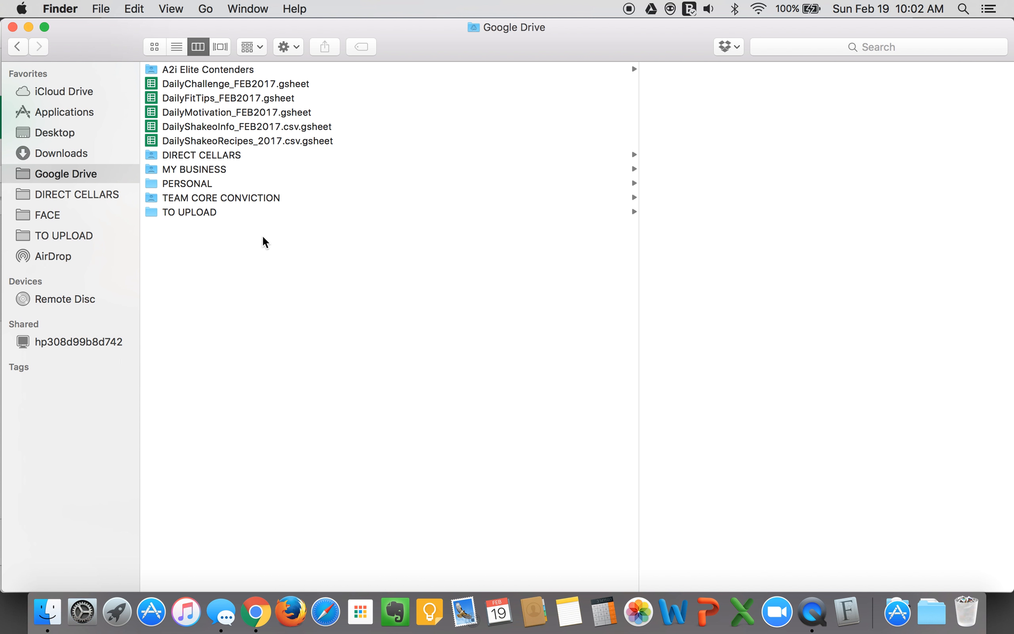
left_click(237, 198)
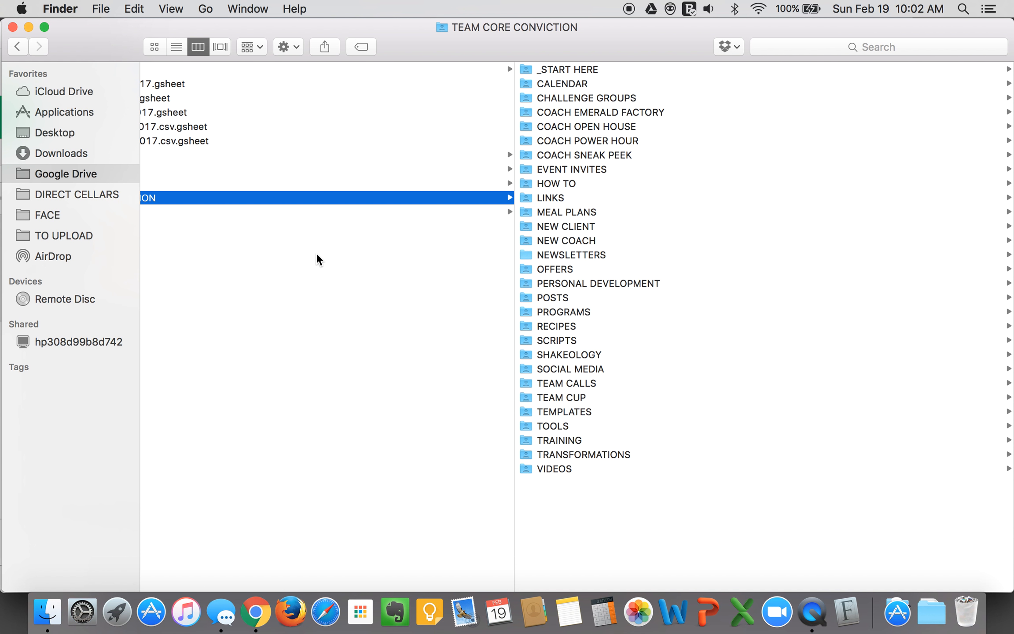
left_click(67, 172)
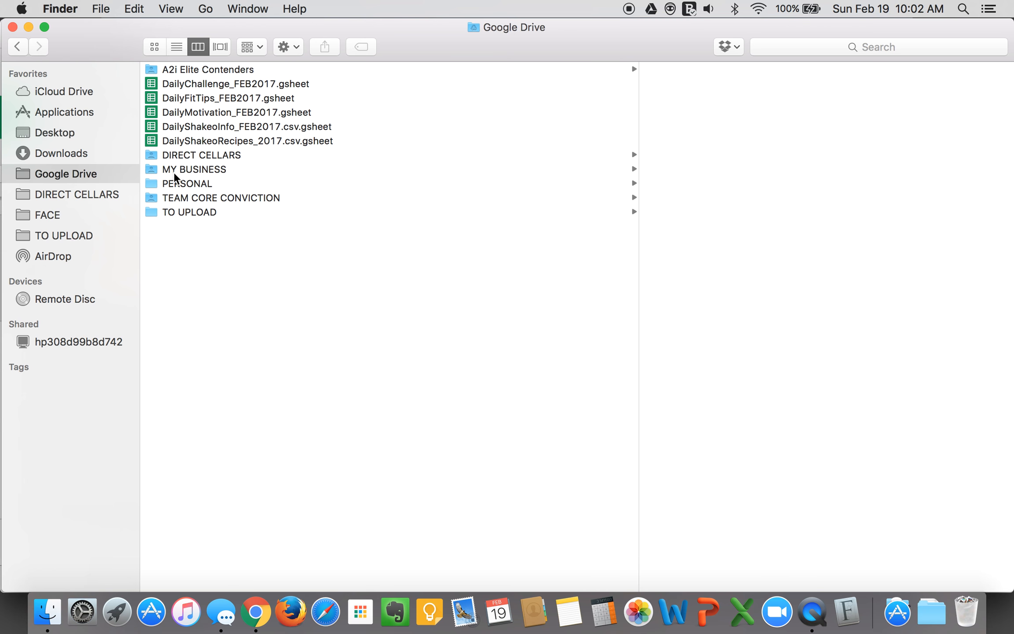
left_click(195, 199)
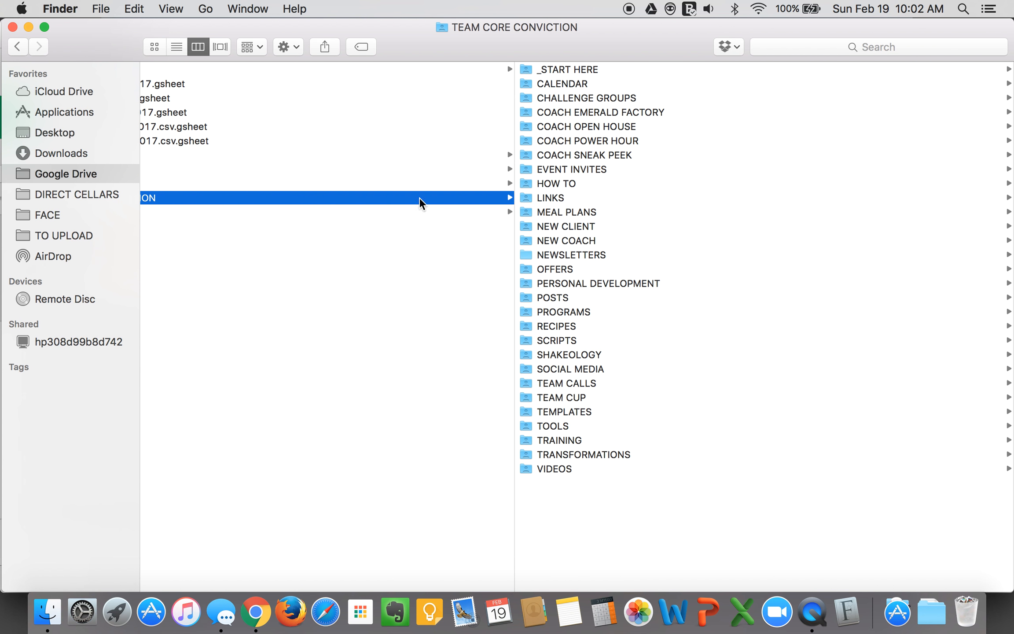
left_click(567, 97)
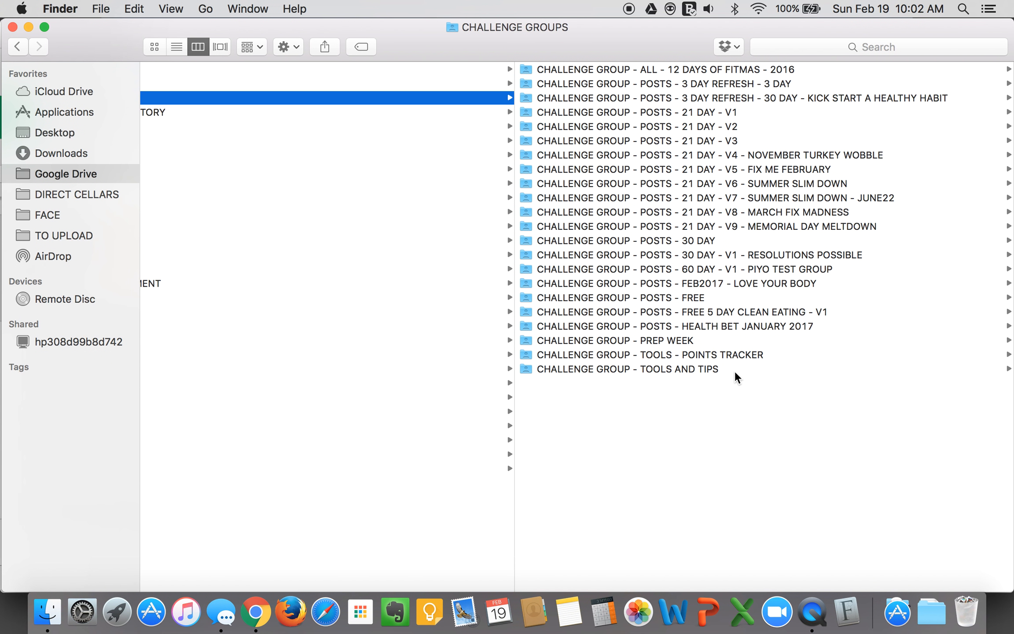
left_click(744, 283)
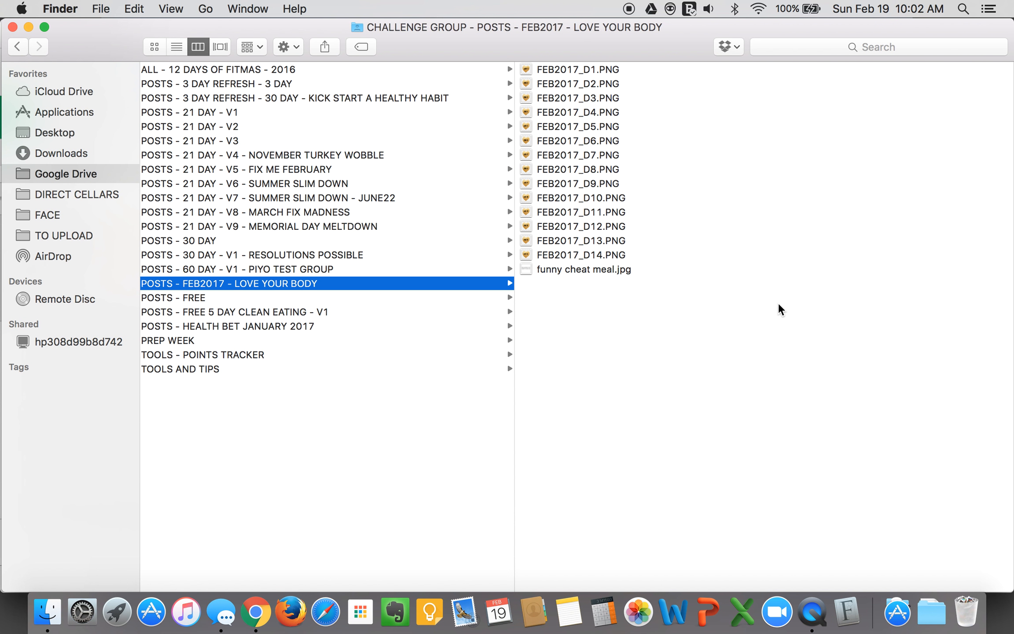
Step: Look through the FEB2017 daily images and preview funny cheat meal.jpg, and clear the file selection
left_click(574, 102)
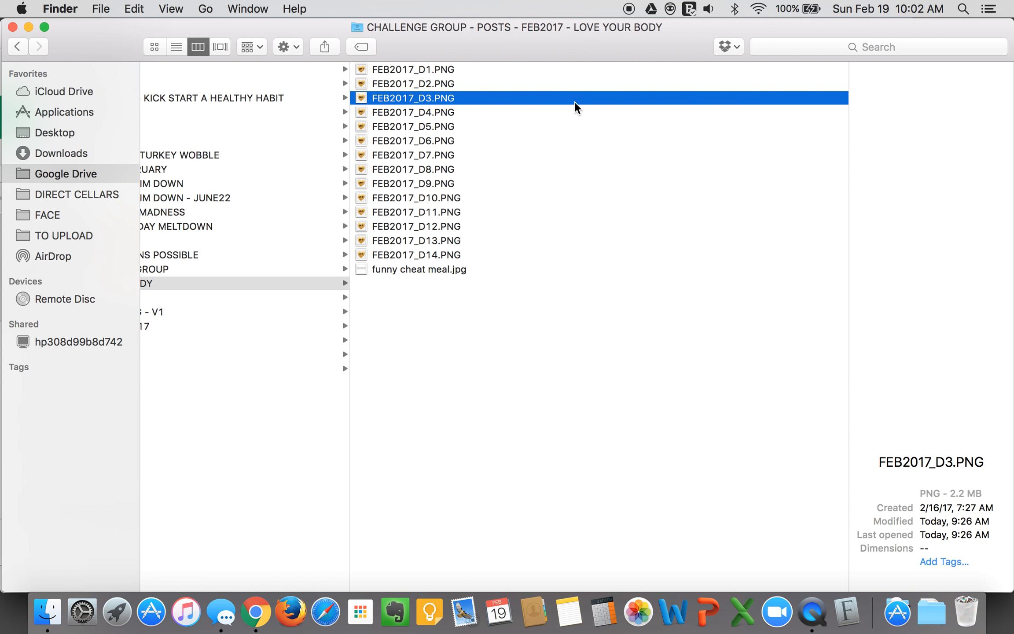
key("Down")
key("Down")
key("Down")
key("Down")
key("Down")
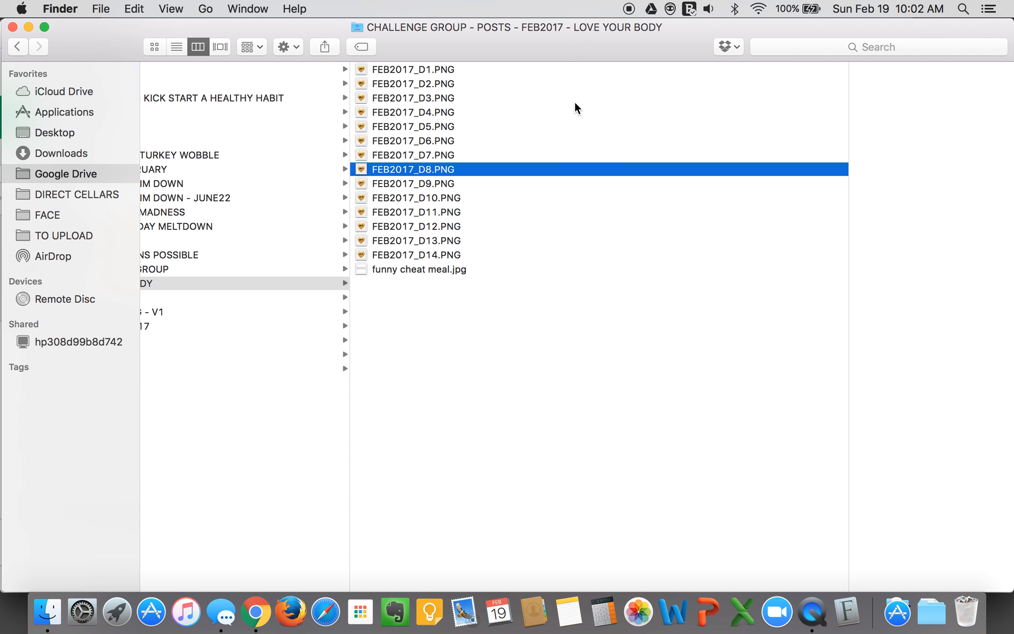
left_click(404, 272)
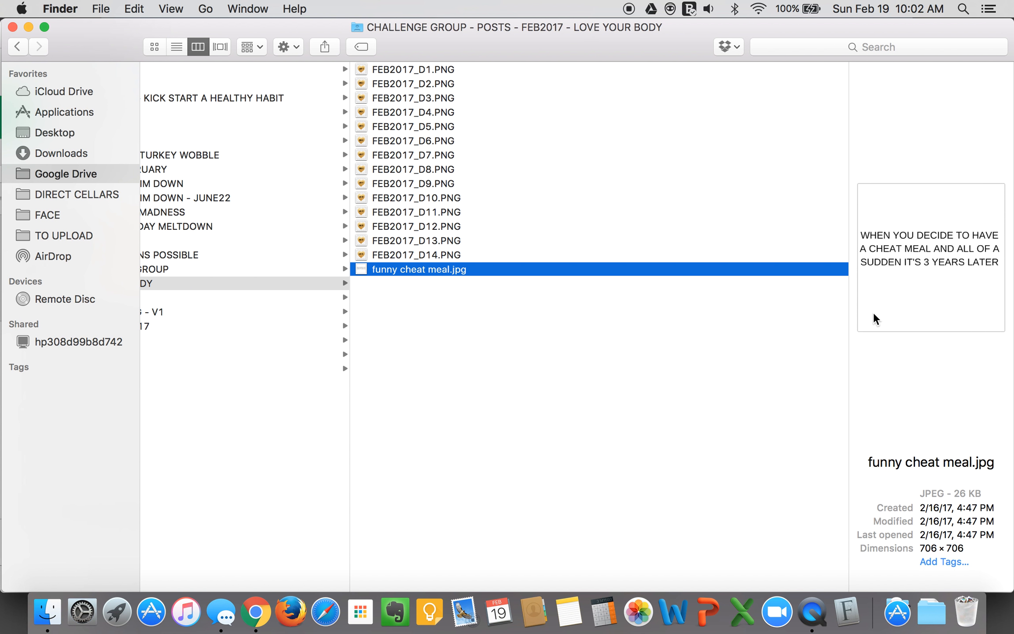
left_click(560, 345)
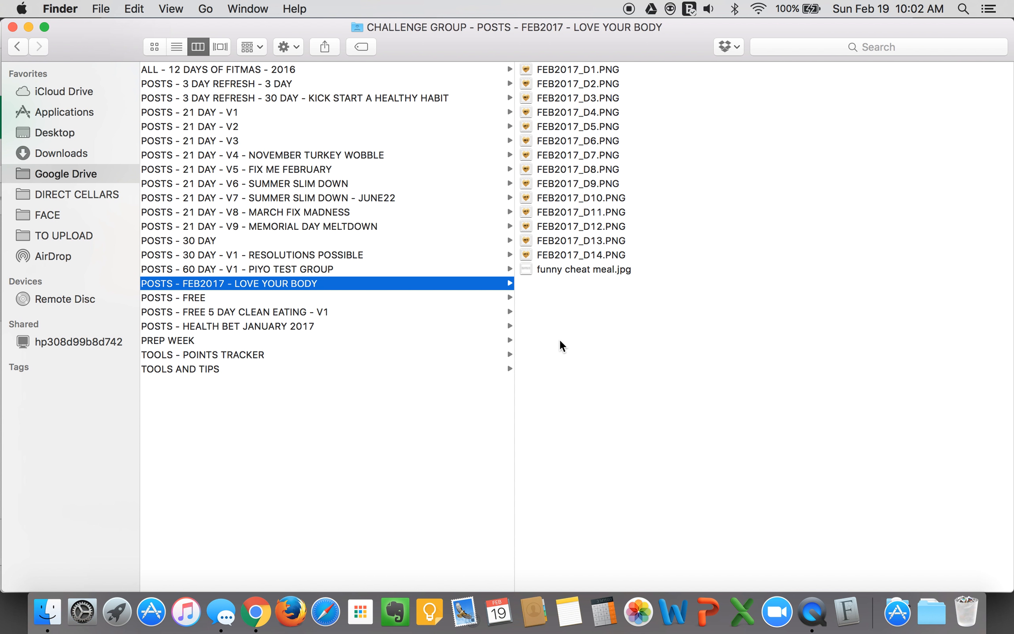
Step: Preview funny cheat meal.jpg in Finder with a narrower file column, and switch back to Chrome
left_click(562, 269)
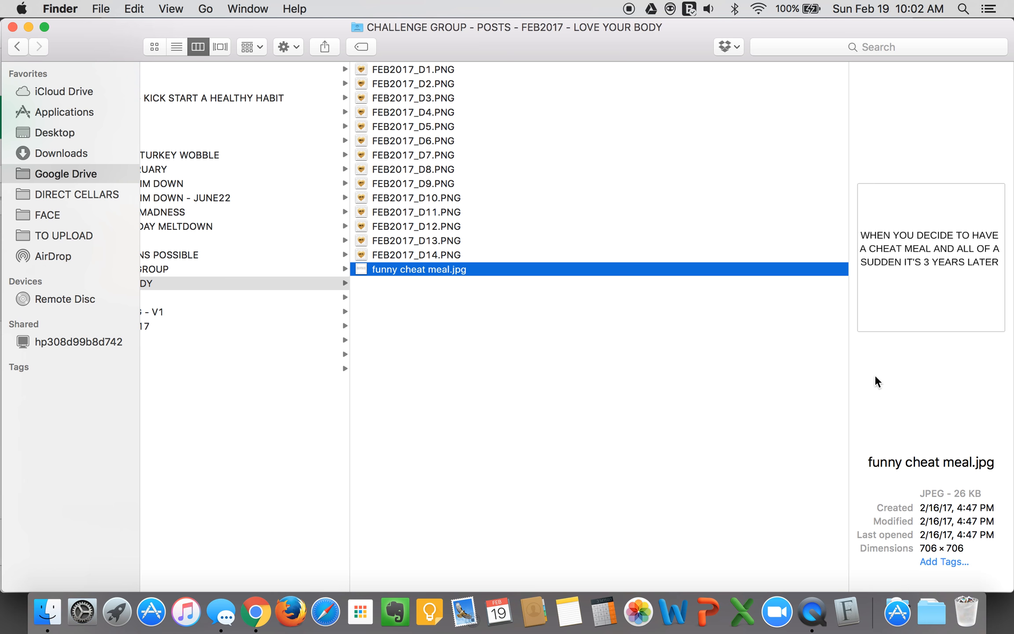
left_click_drag(849, 385, 528, 400)
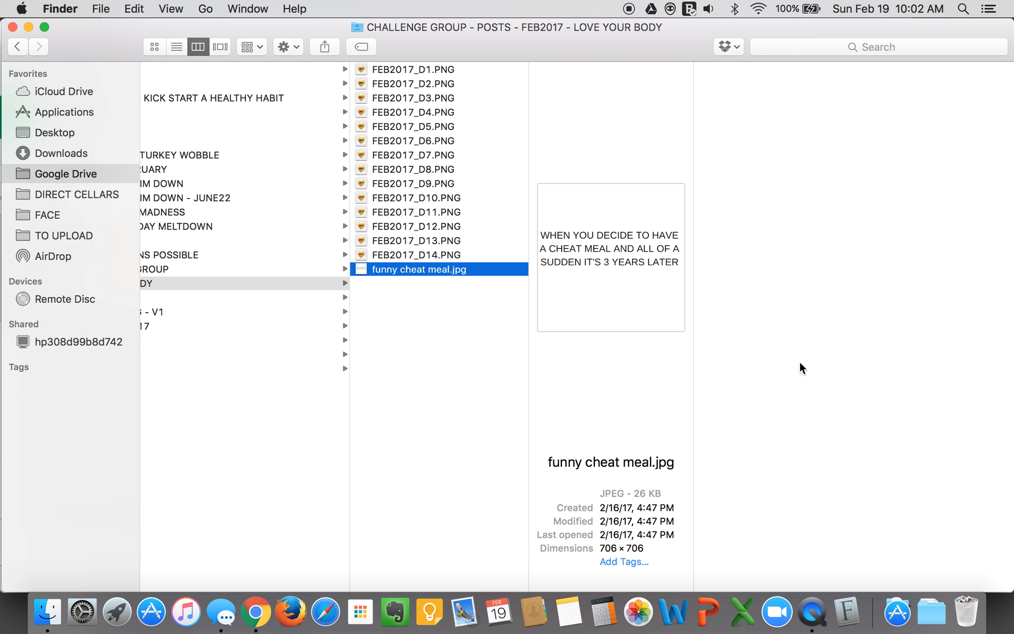
key("super+Tab")
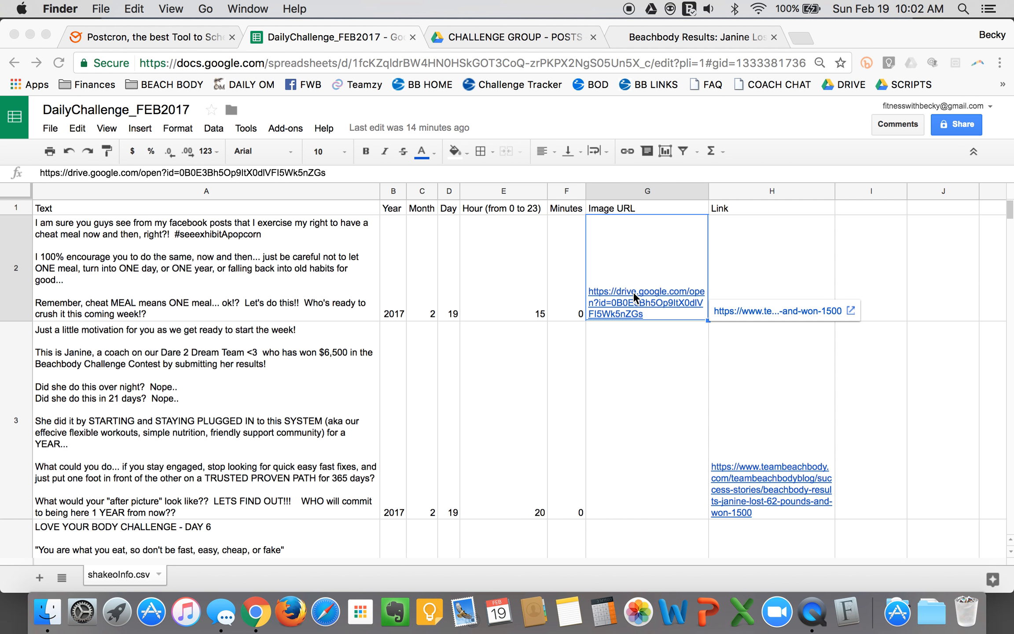
Step: Locate funny cheat meal.jpg in the Google Drive folder, and check the matching post text in cell A2 of DailyChallenge_FEB2017
left_click(504, 37)
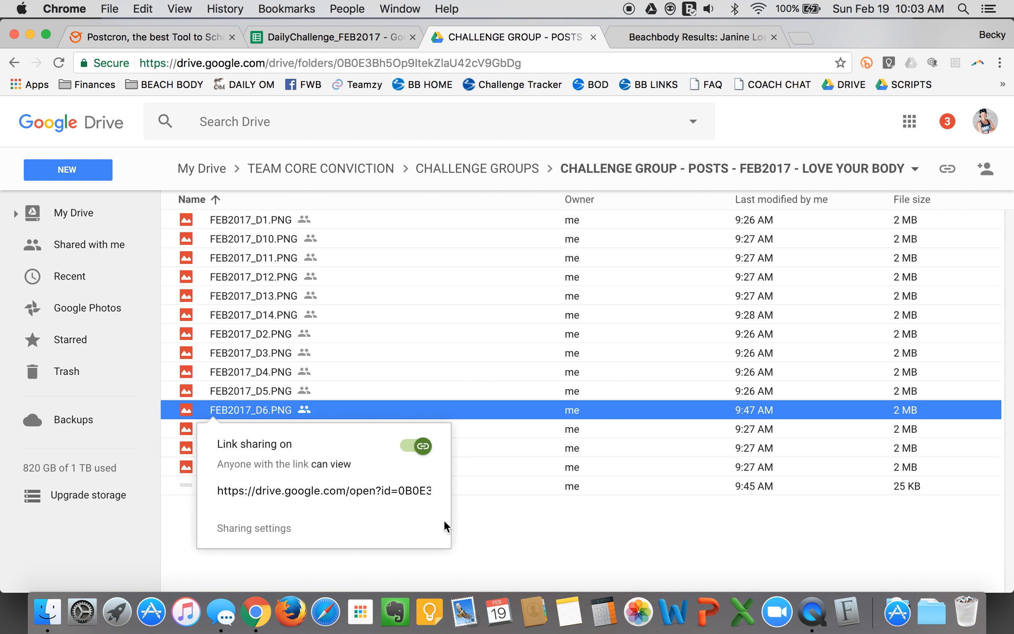
left_click(530, 506)
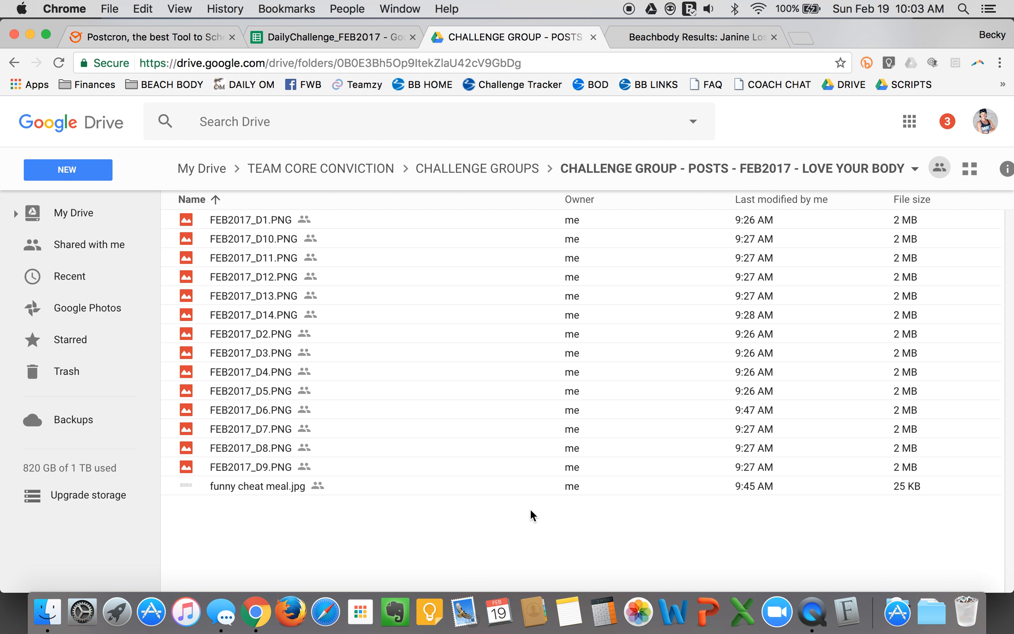
left_click(224, 488)
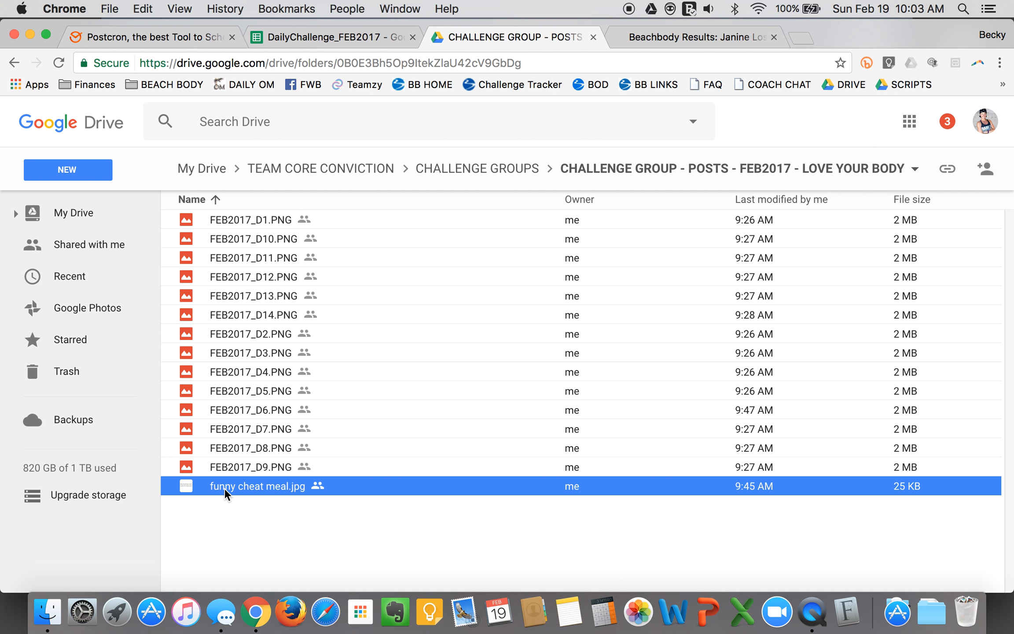
left_click(315, 44)
left_click(155, 245)
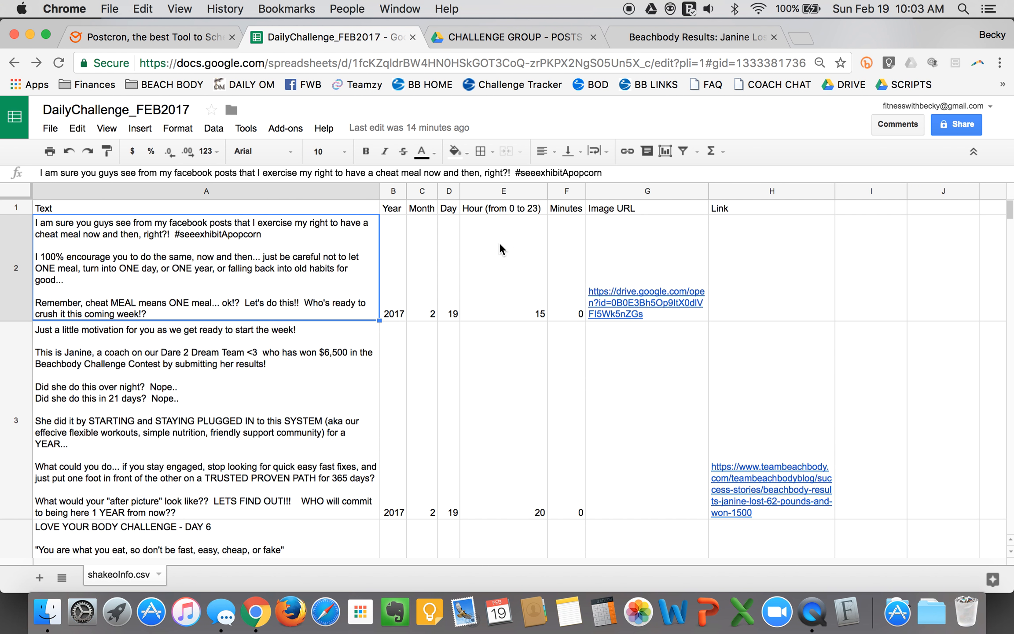
Step: Get the shareable link for funny cheat meal.jpg from the Google Drive folder
left_click(510, 40)
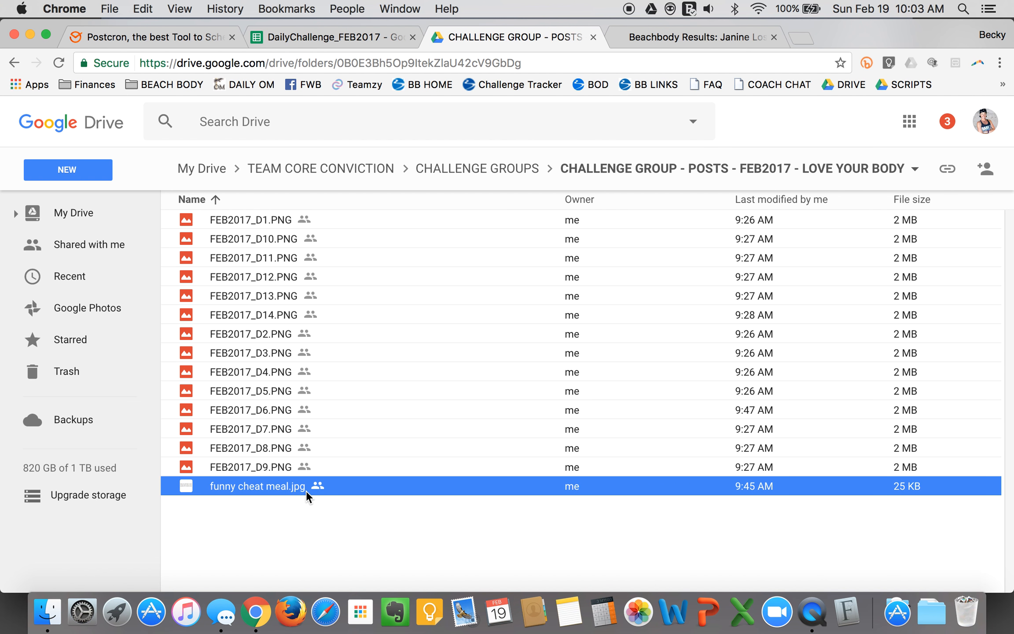
right_click(240, 489)
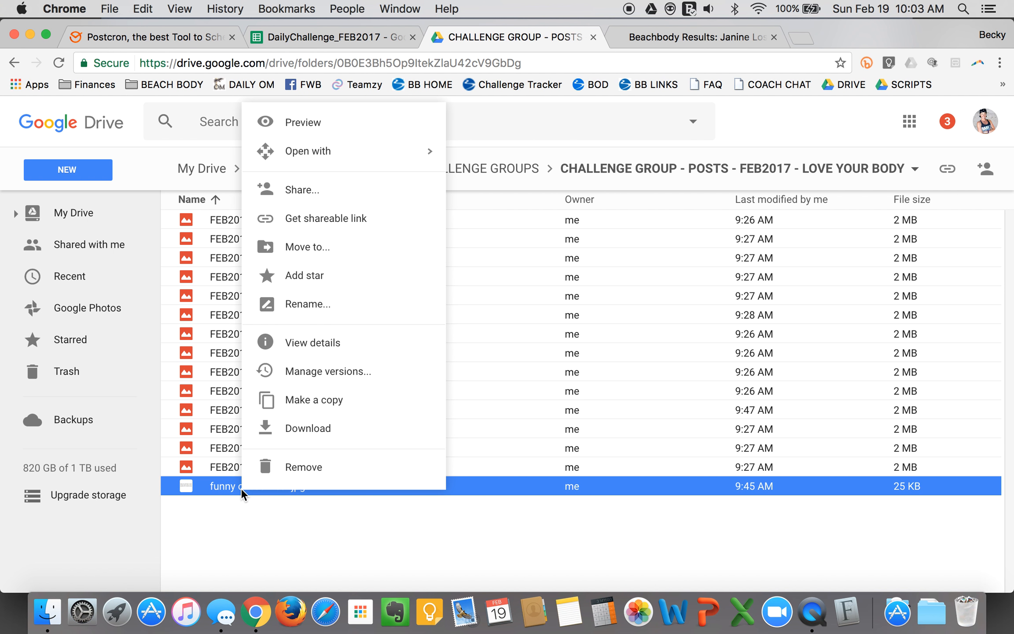
left_click(301, 219)
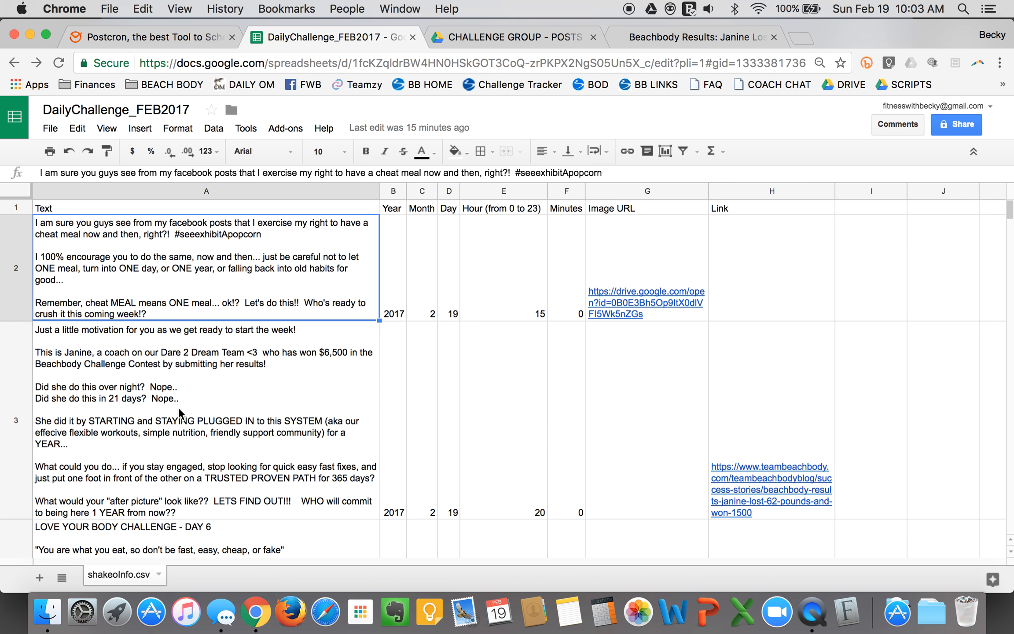
Step: Examine row 3's post text, hour, image URL and link cells, along with the Team Beachbody blog page the link comes from
scroll(300, 438, "down", 1)
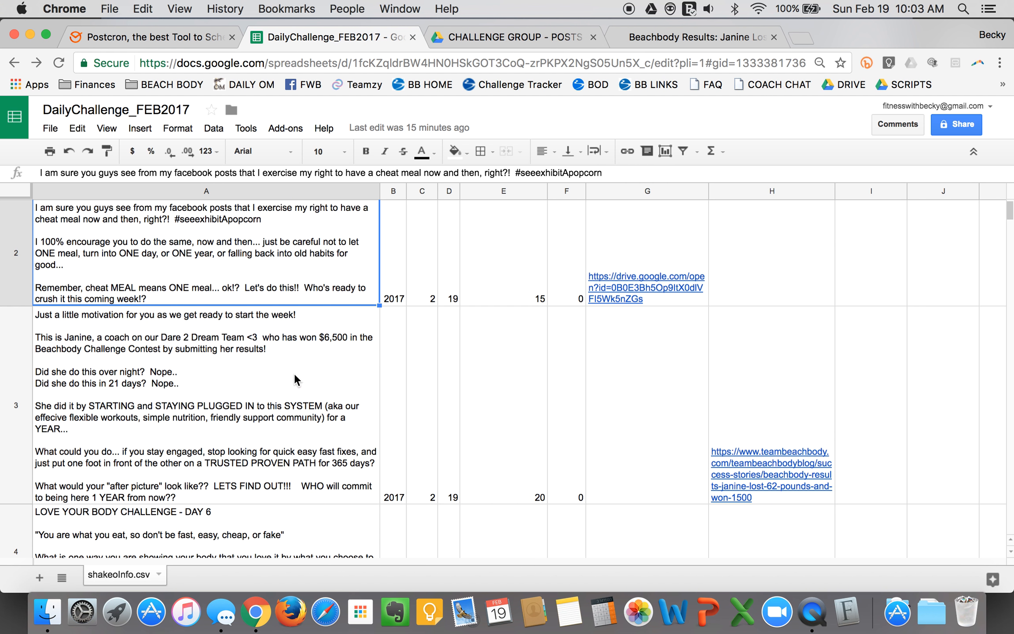
left_click(230, 373)
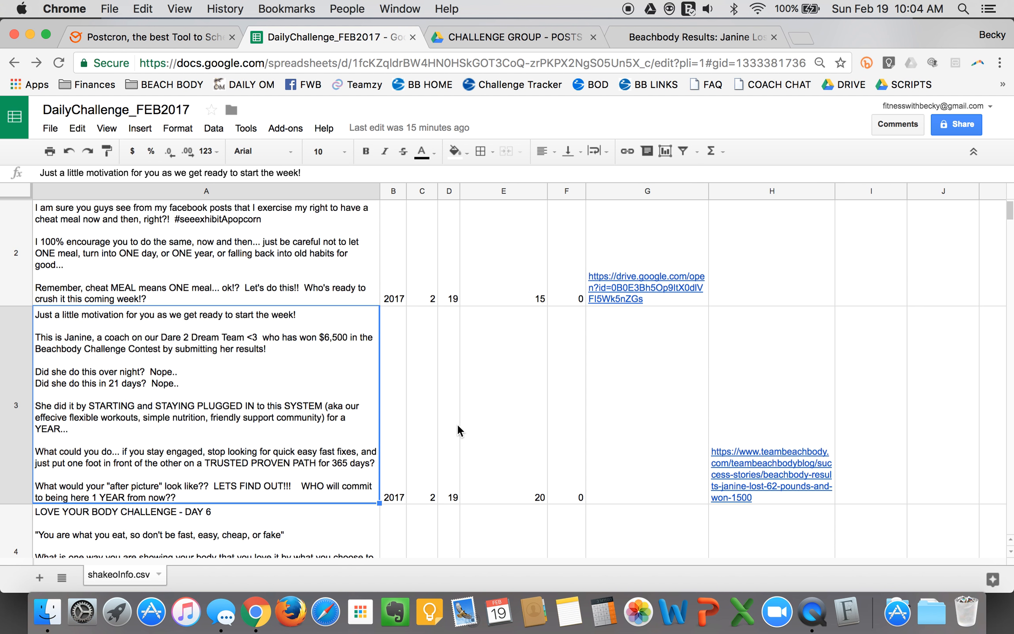
left_click(531, 425)
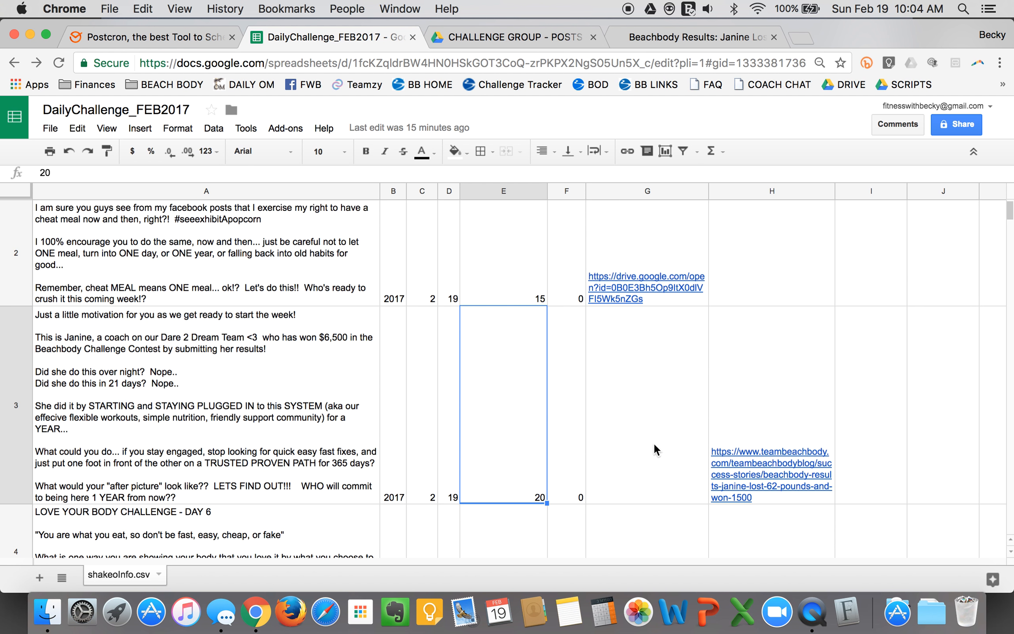
left_click(651, 402)
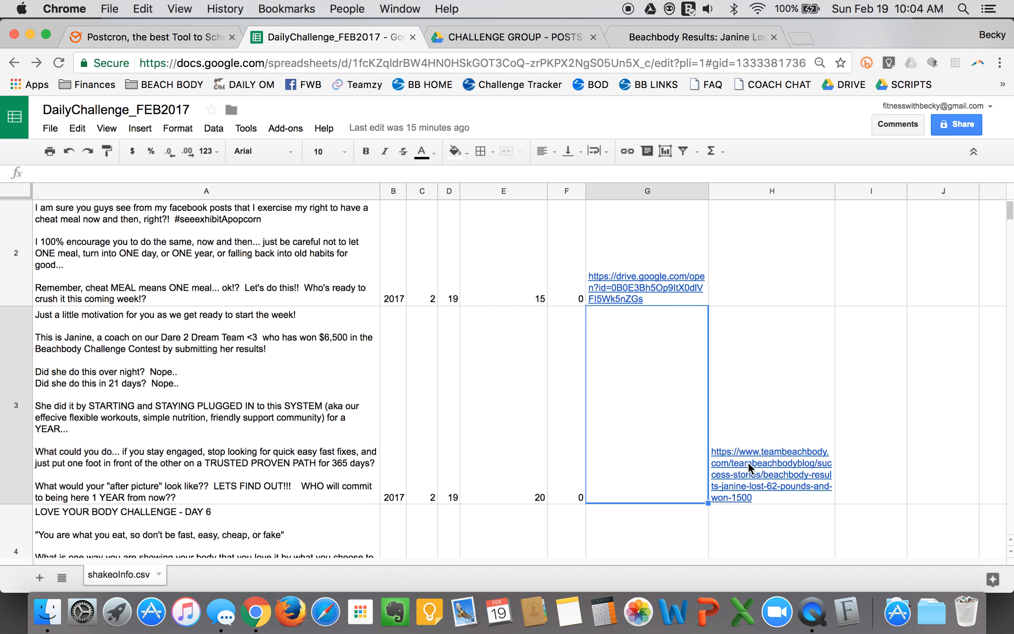
left_click(668, 37)
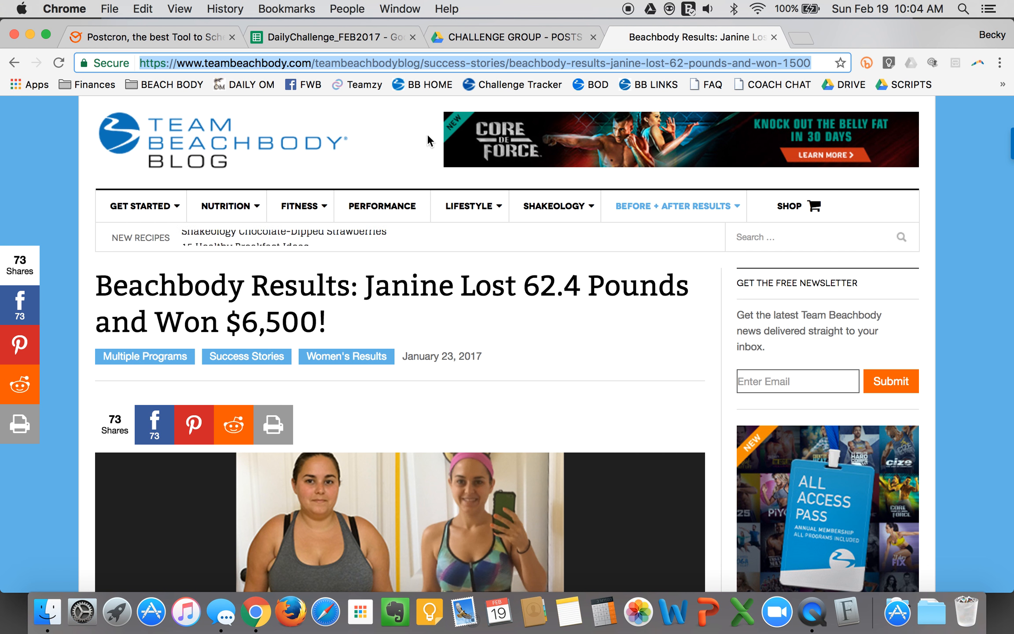
left_click(339, 28)
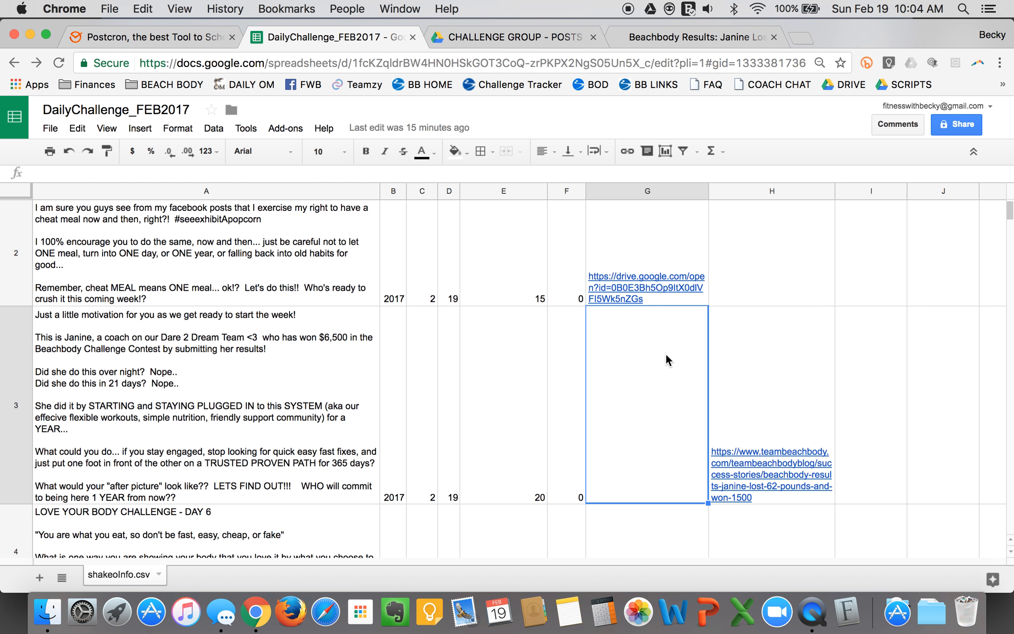
left_click(773, 425)
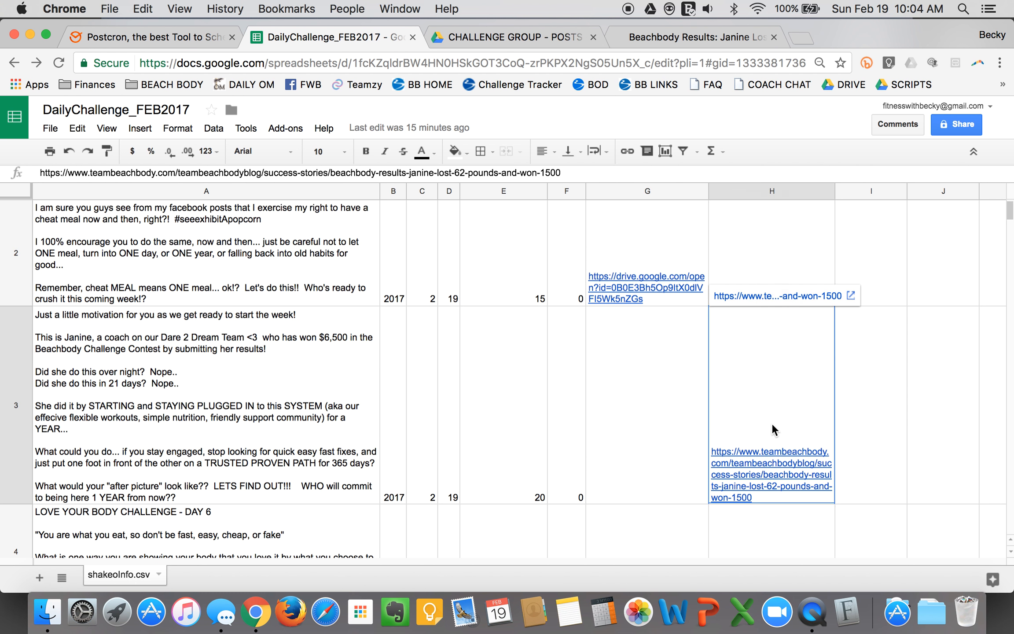
scroll(772, 425, "up", 1)
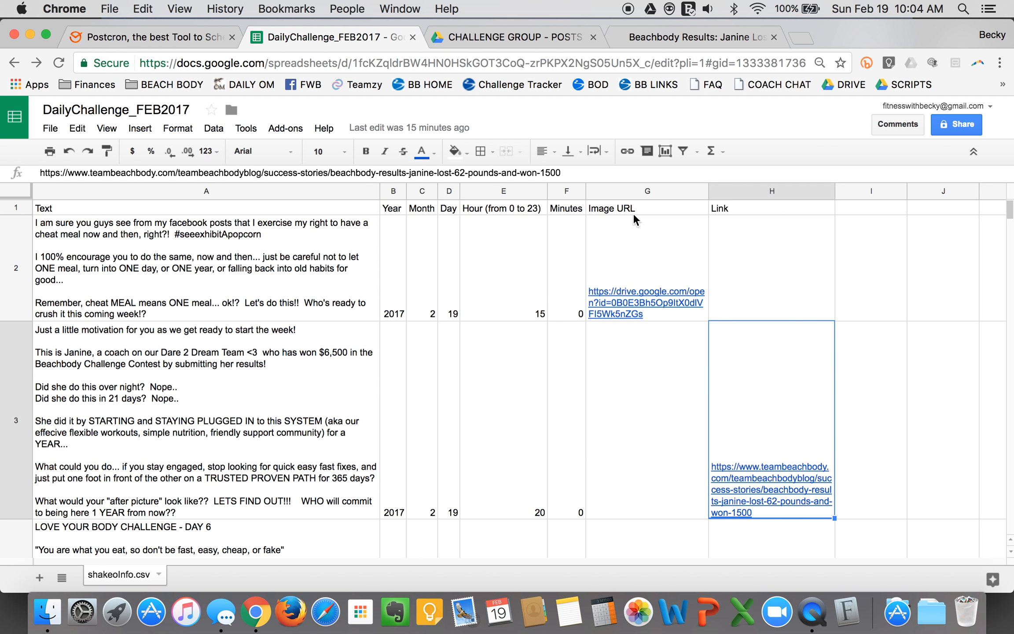
Step: Review the Day 6 post in row 4, open its image URL to check the picture, and close the image page
scroll(497, 456, "down", 3)
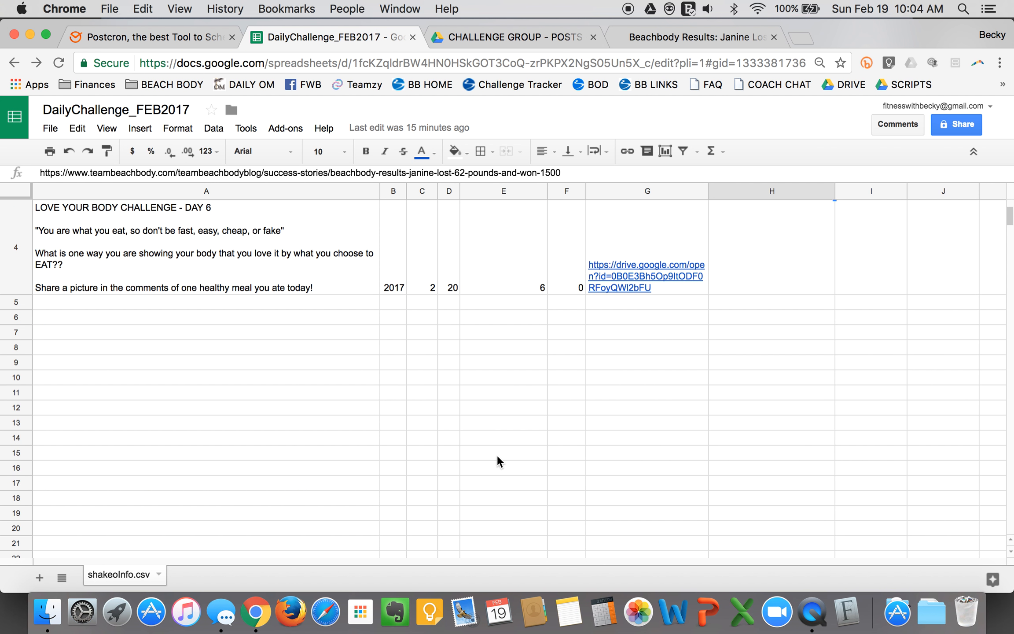
scroll(497, 457, "up", 1)
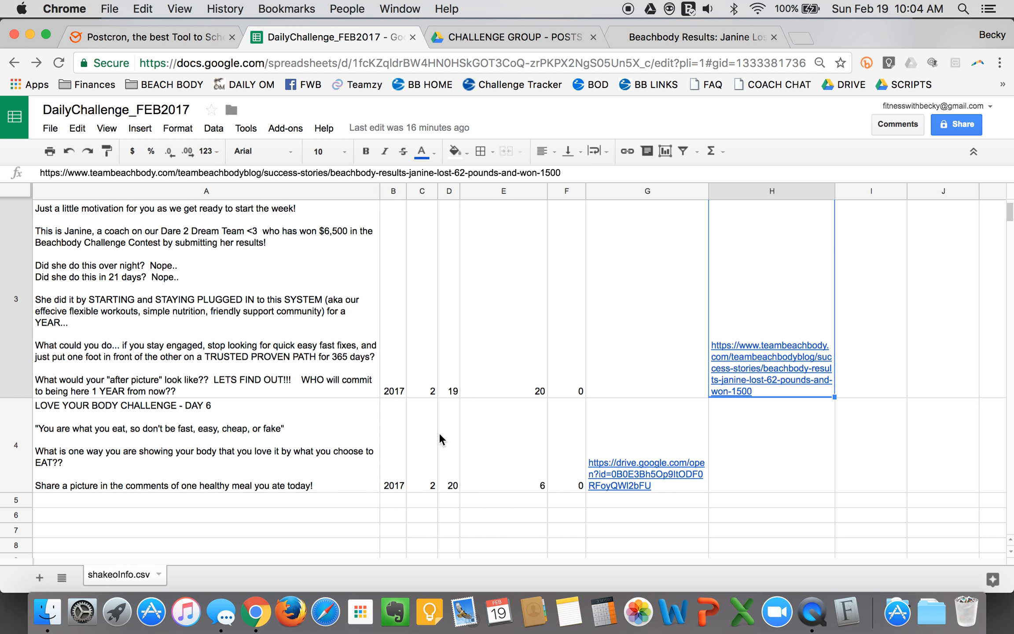
left_click(183, 431)
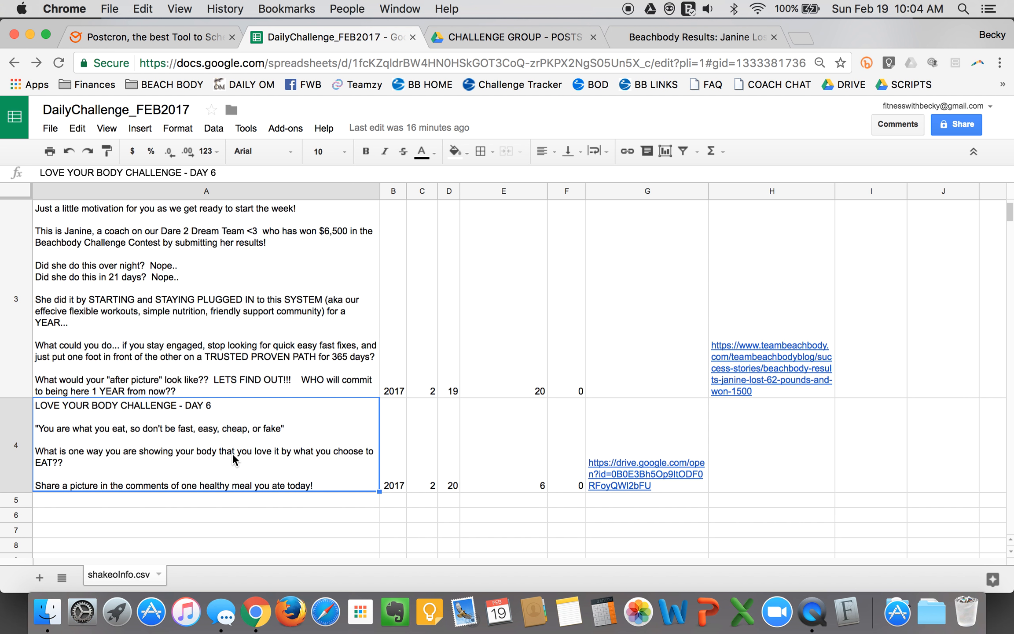
left_click(628, 476)
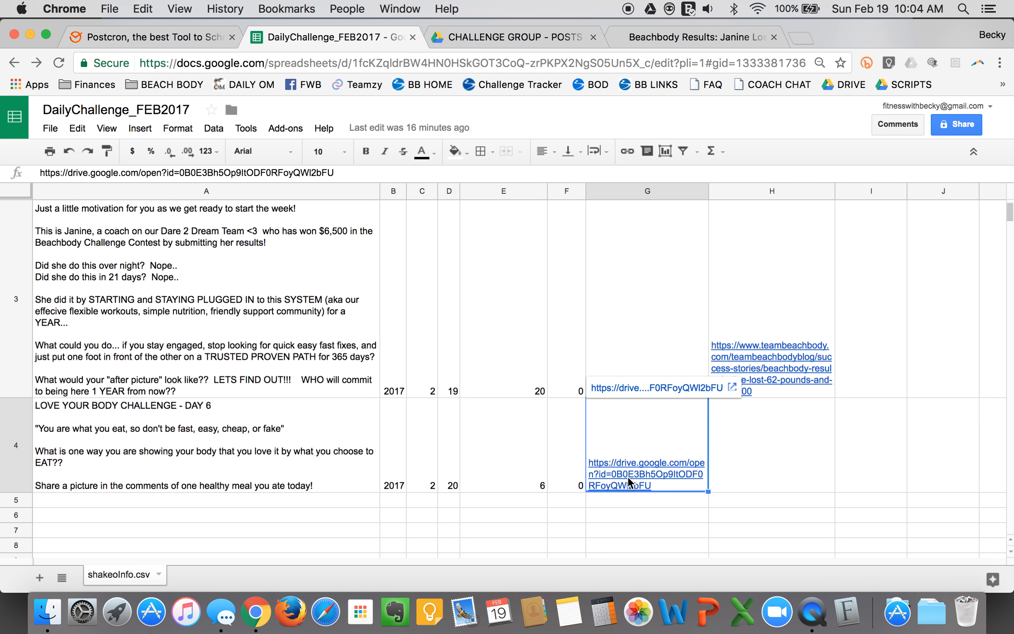
left_click(646, 389)
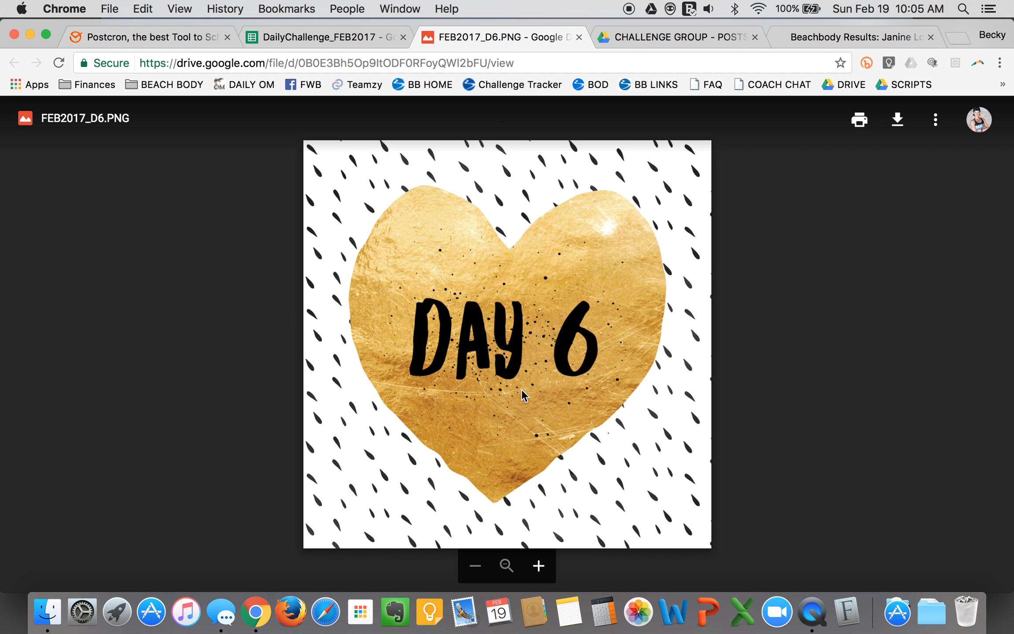
left_click(579, 36)
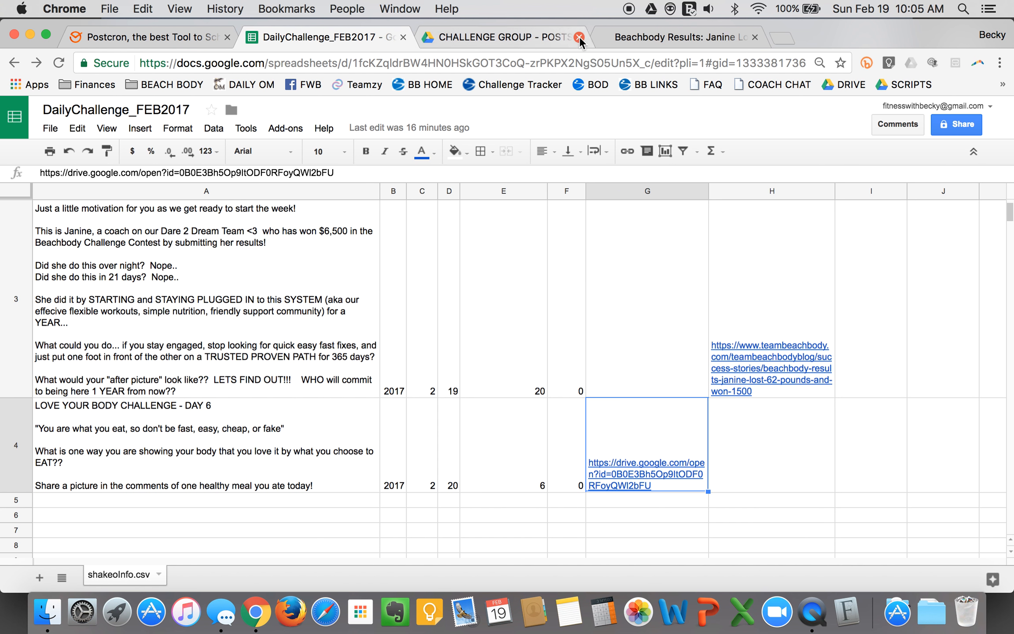
Step: Preview FEB2017_D6.PNG in the Google Drive folder, and close the preview
left_click(527, 38)
double_click(249, 409)
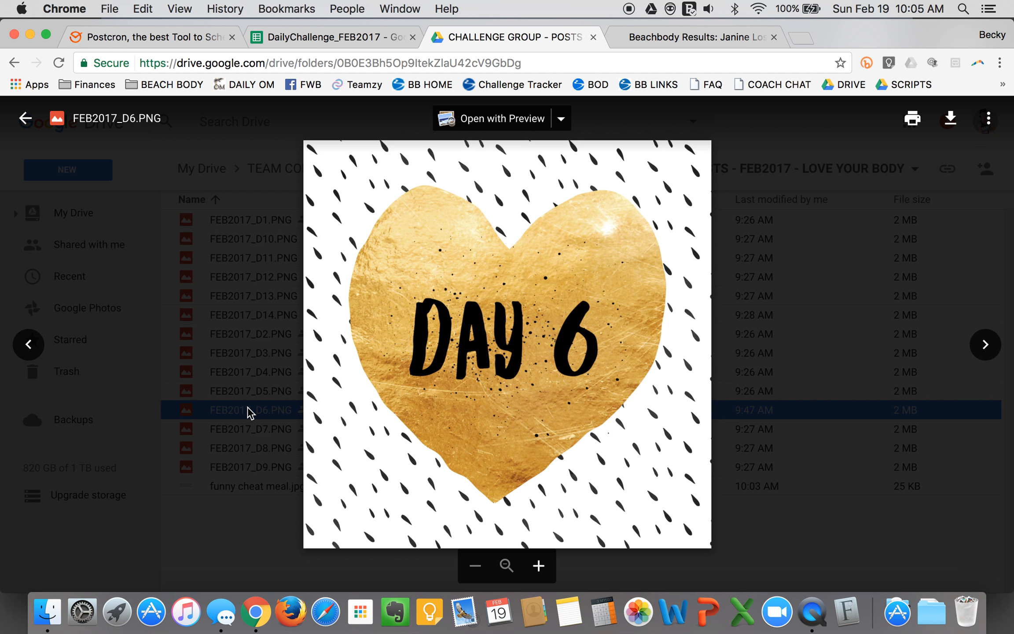
left_click(248, 407)
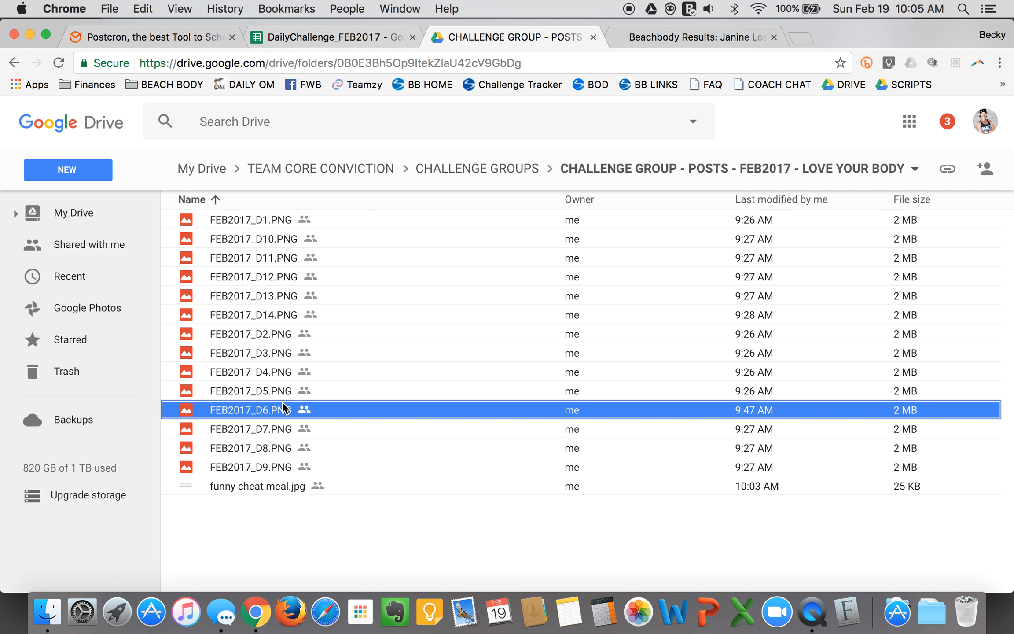
Step: Get the shareable link for FEB2017_D6.PNG, and return to the spreadsheet's image URL cell G4
right_click(258, 410)
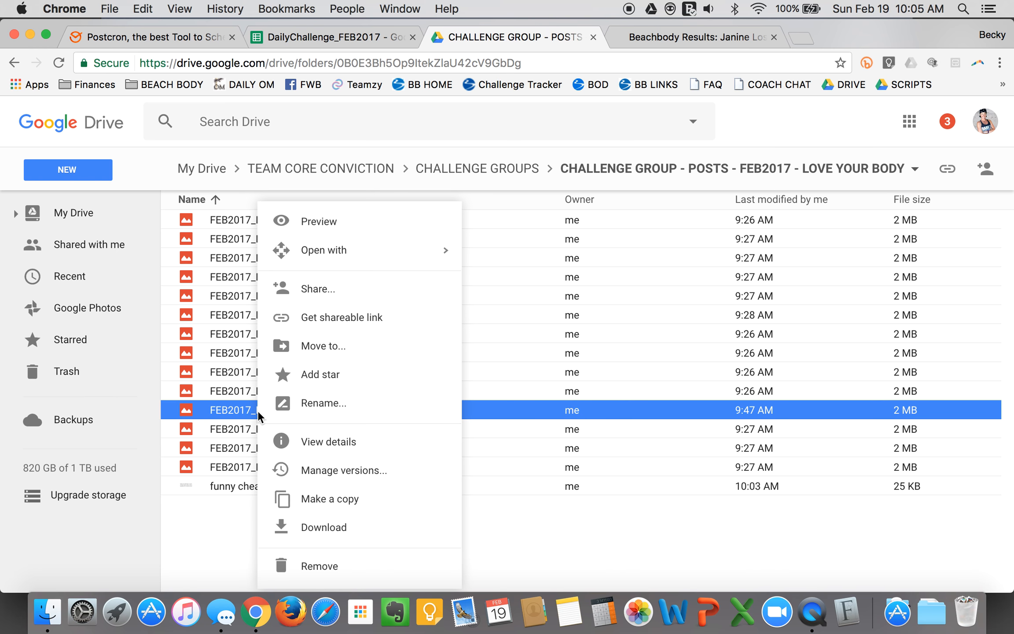
left_click(329, 318)
key("ctrl+shift+Tab")
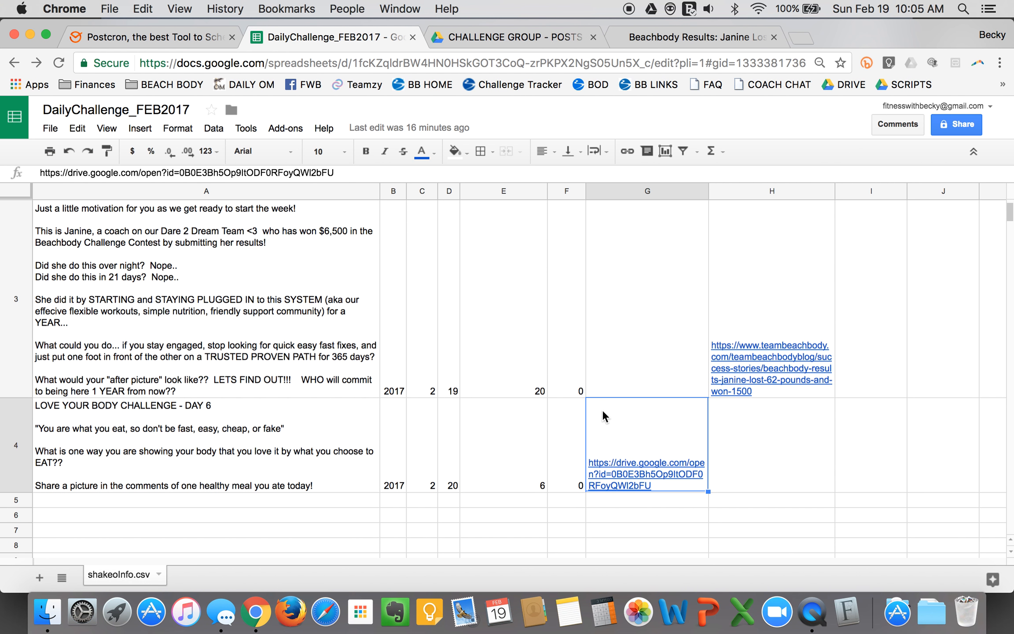
left_click(620, 442)
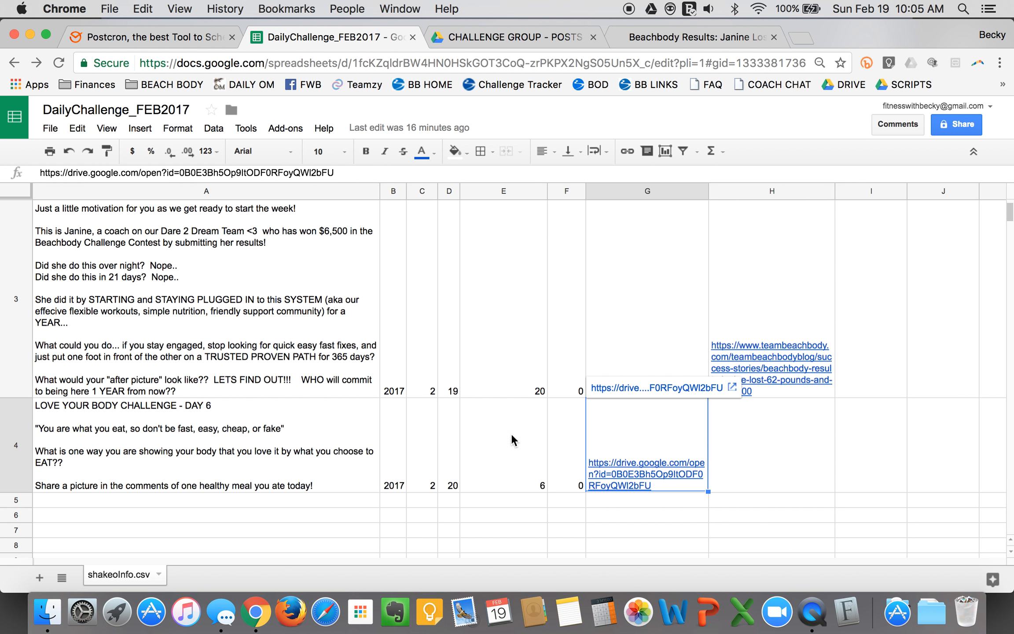
Step: Look through the empty column A cells below the Day 6 post, and return to the start of the sheet
left_click(152, 501)
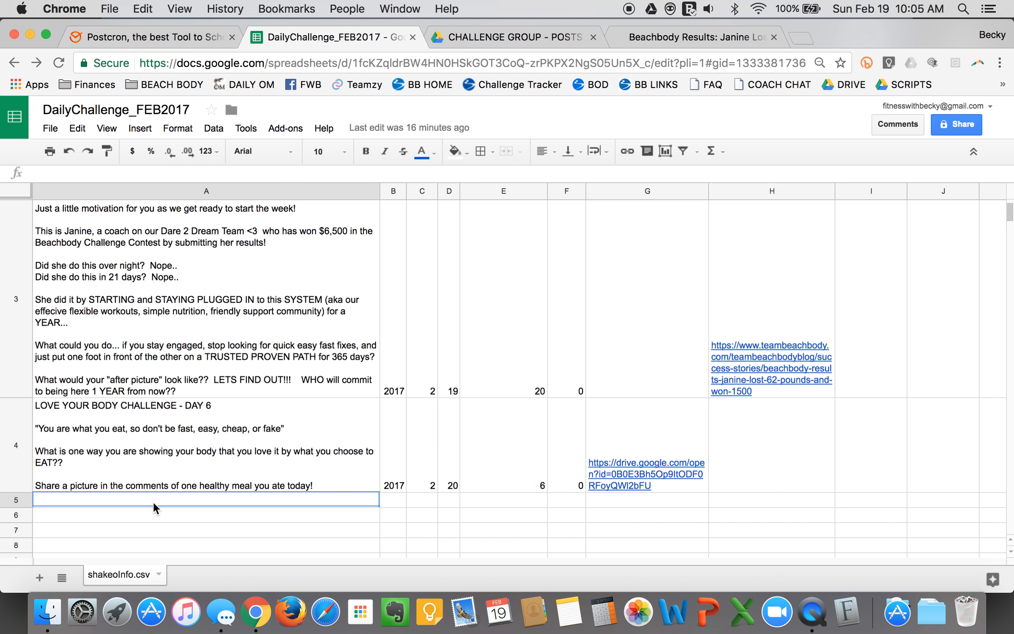
key("Down")
key("Down")
key("Down")
key("Down")
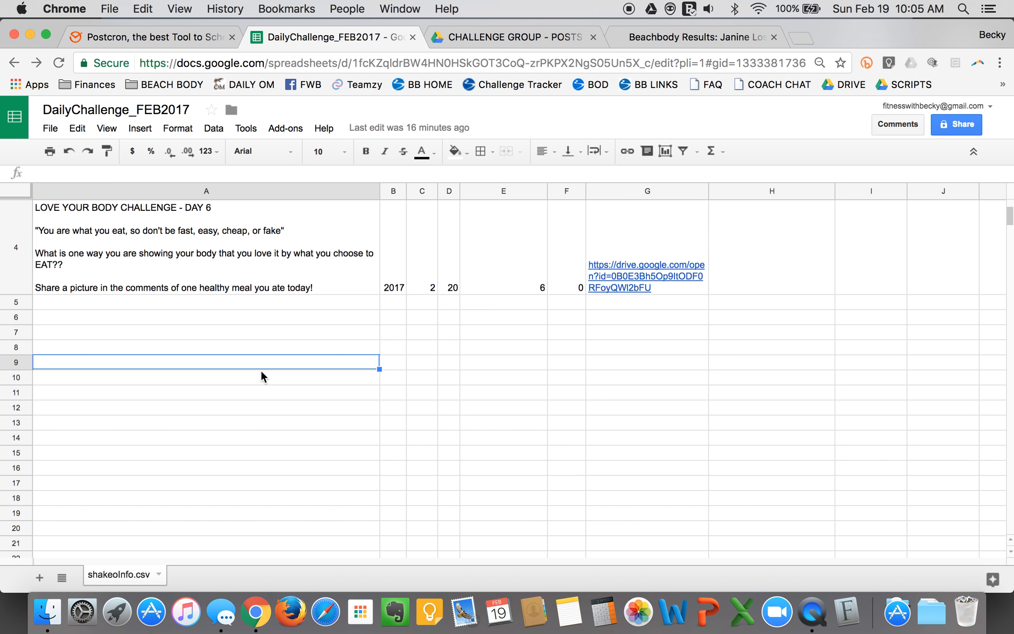
scroll(261, 371, "up", 5)
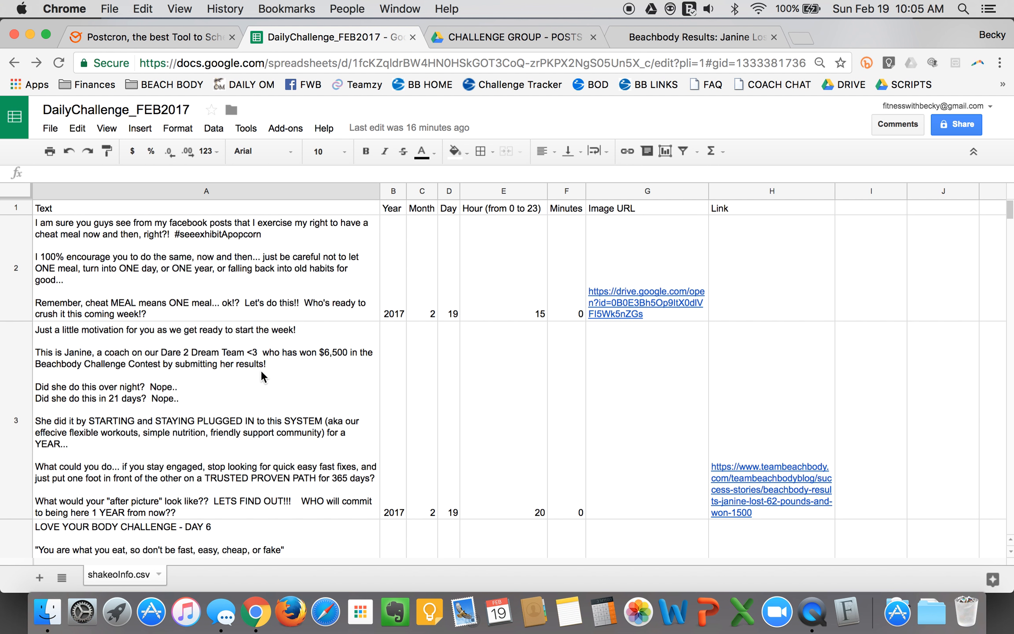
Step: Download the current sheet as comma-separated values (.csv)
left_click(48, 129)
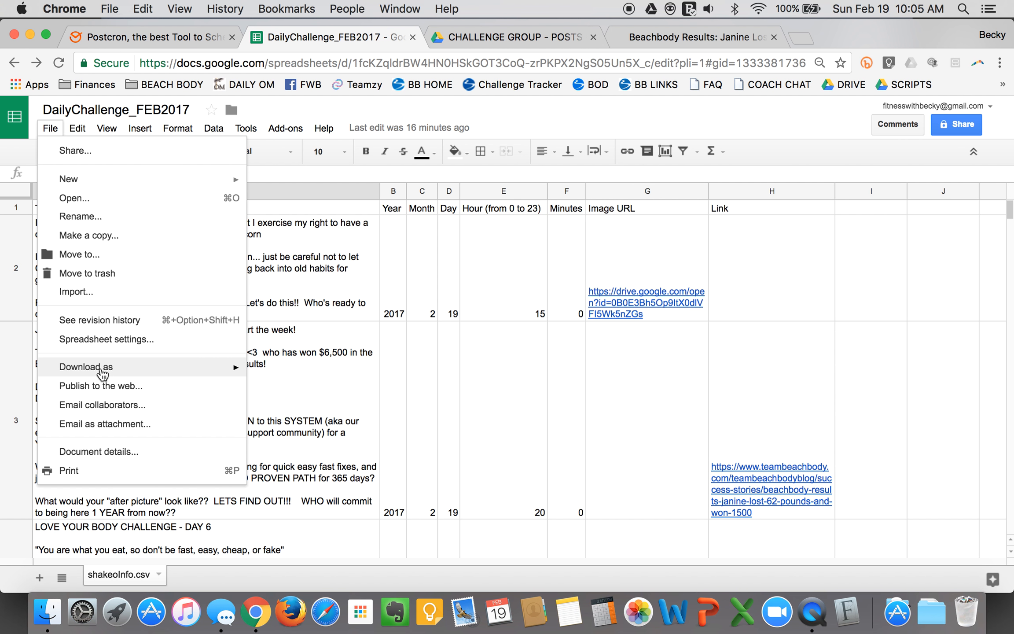
mouse_move(103, 374)
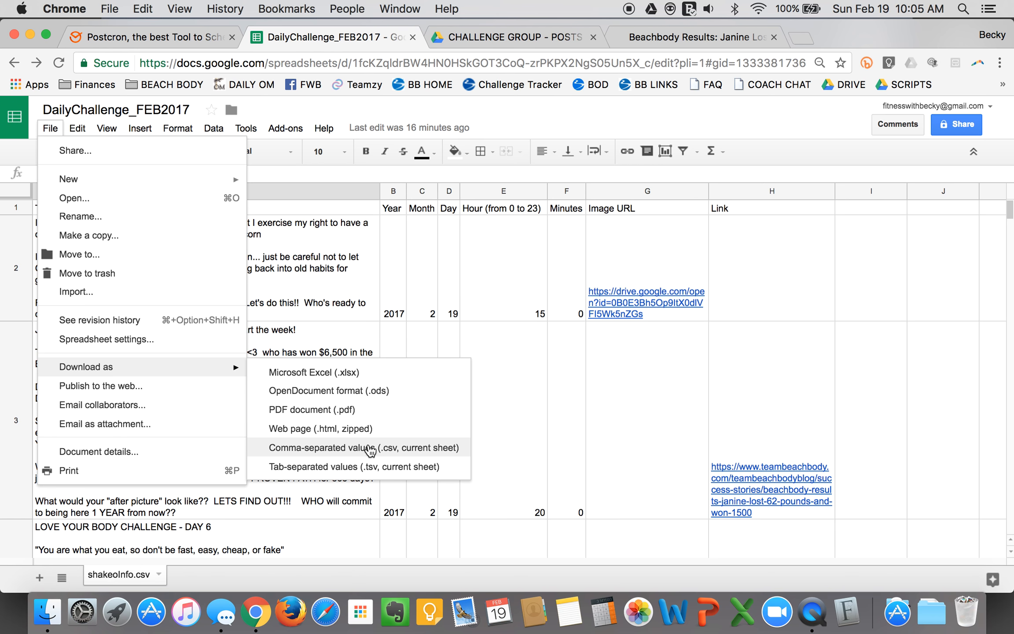
left_click(380, 448)
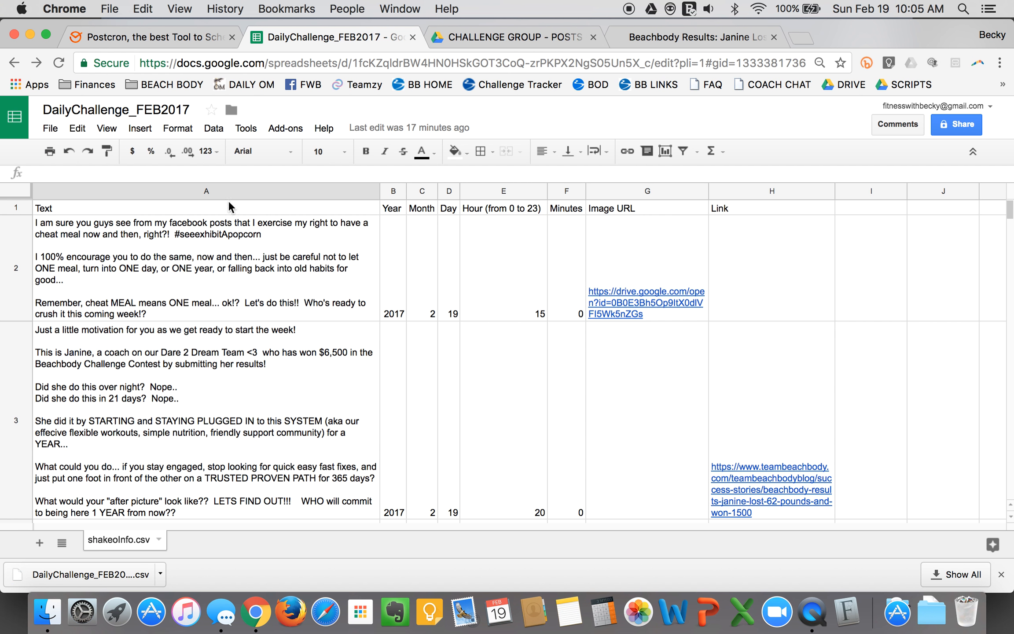
Step: Switch to Postcron and upload DailyChallenge_FEB2017 - shakeoInfo.csv (1).csv from Downloads as a bulk posts file
left_click(132, 35)
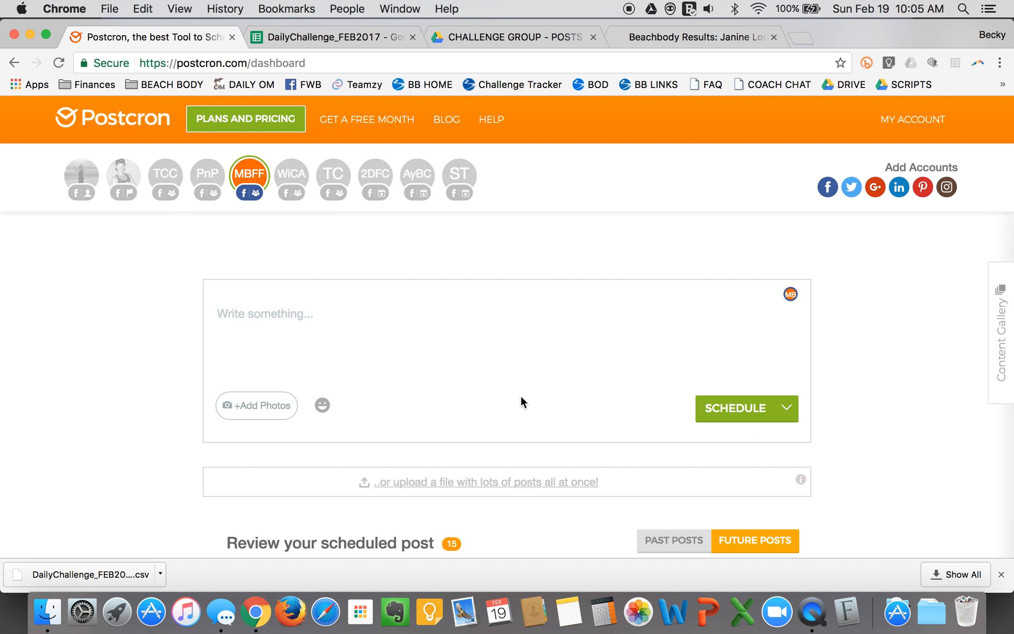
left_click(462, 482)
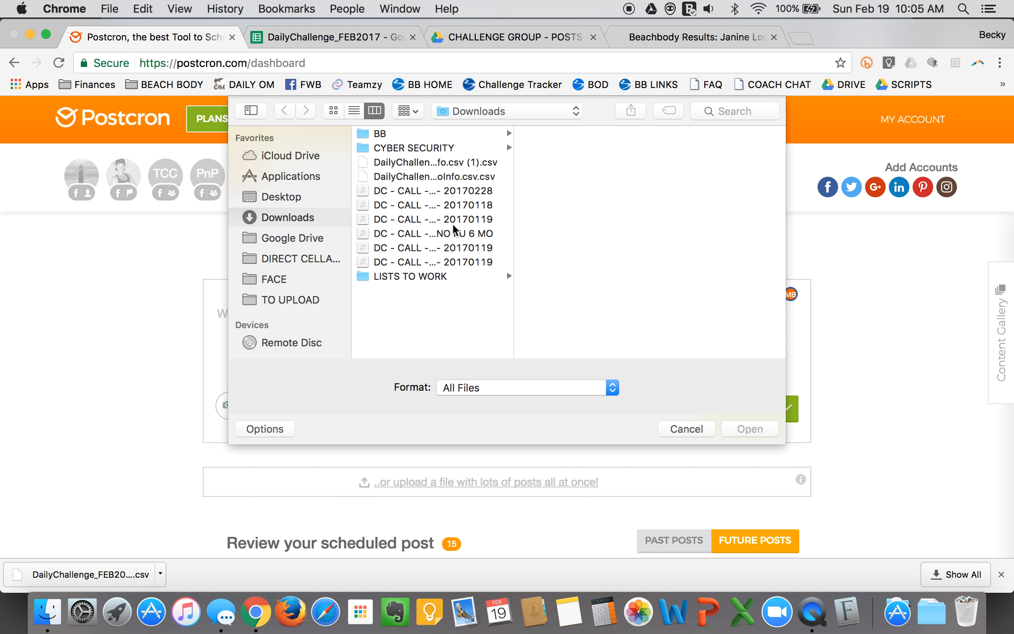
left_click(438, 164)
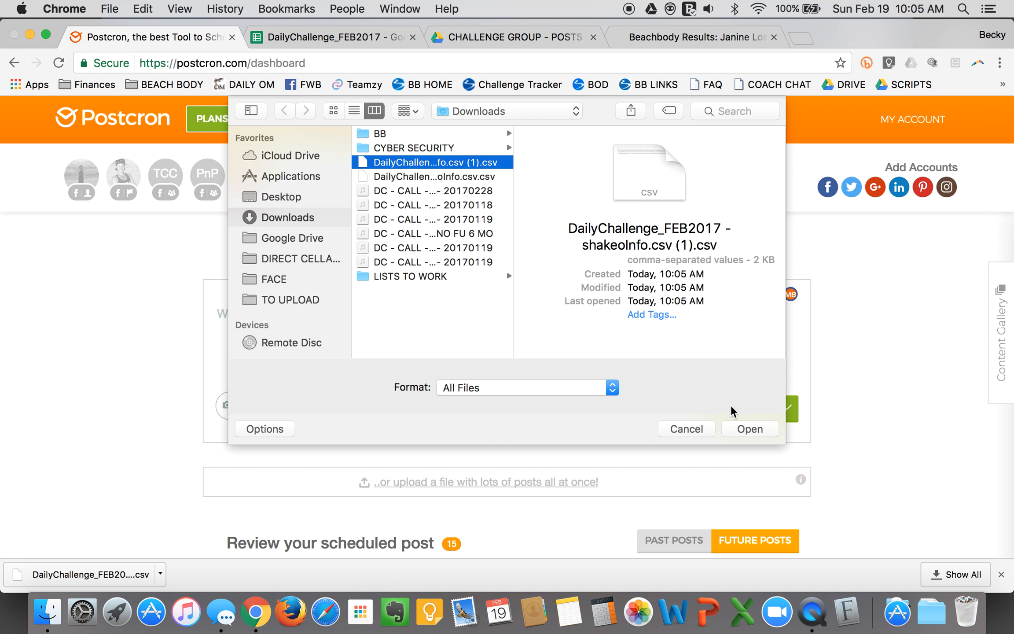
left_click(744, 427)
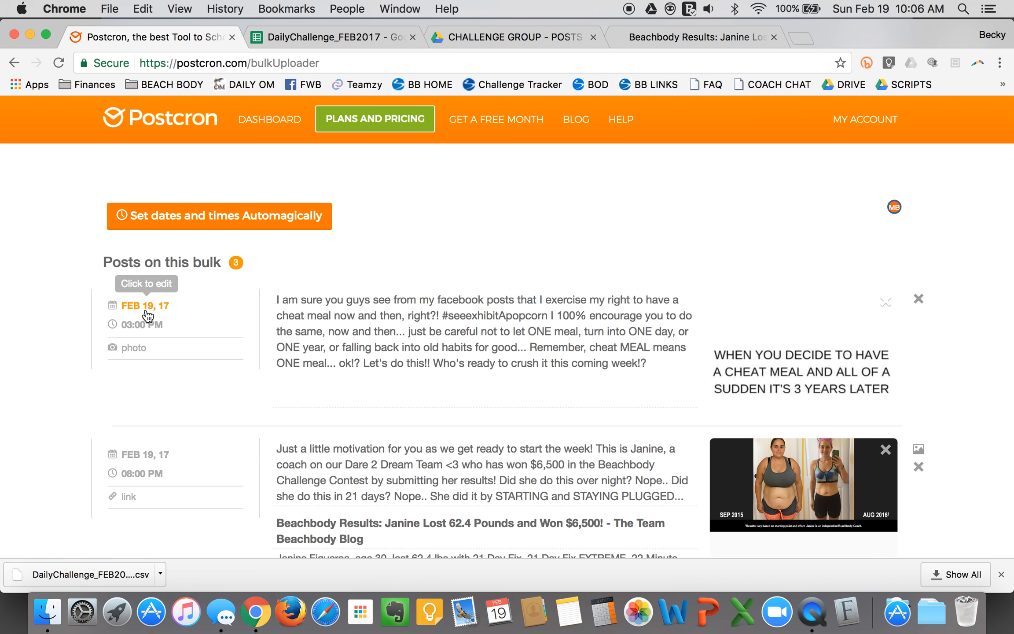
Step: Check the dates, texts and images of the uploaded posts, and save and schedule the bulk under its suggested name
scroll(55, 446, "down", 5)
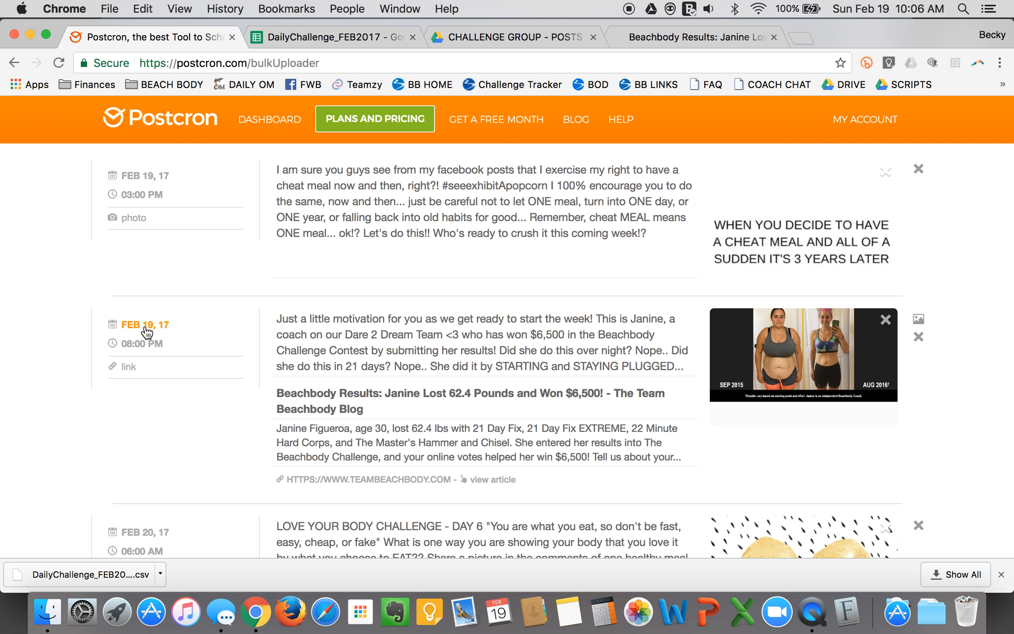
scroll(47, 454, "down", 3)
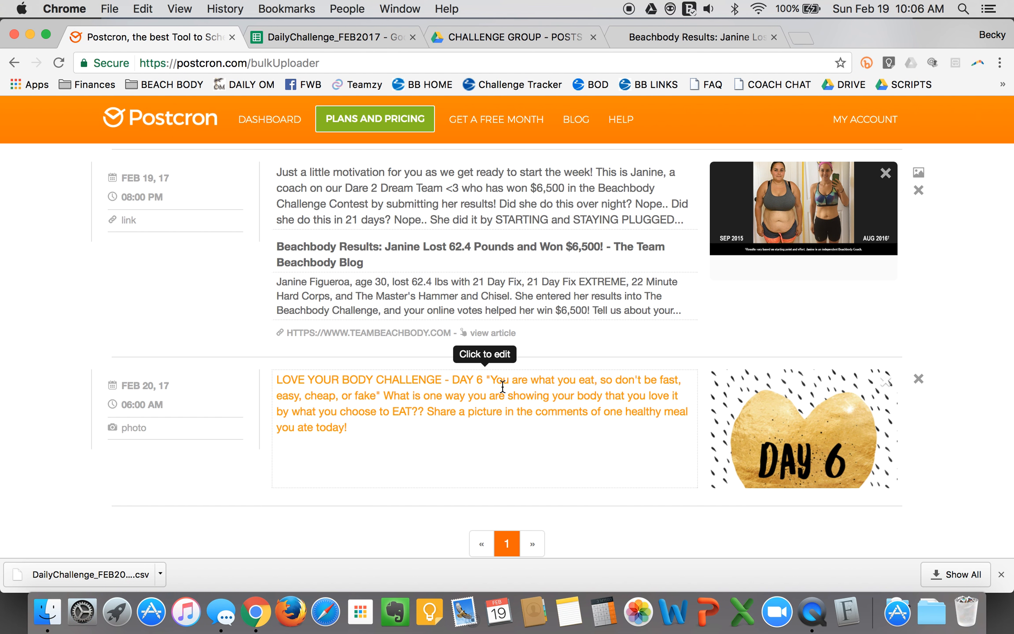
scroll(521, 427, "down", 1)
scroll(521, 427, "down", 4)
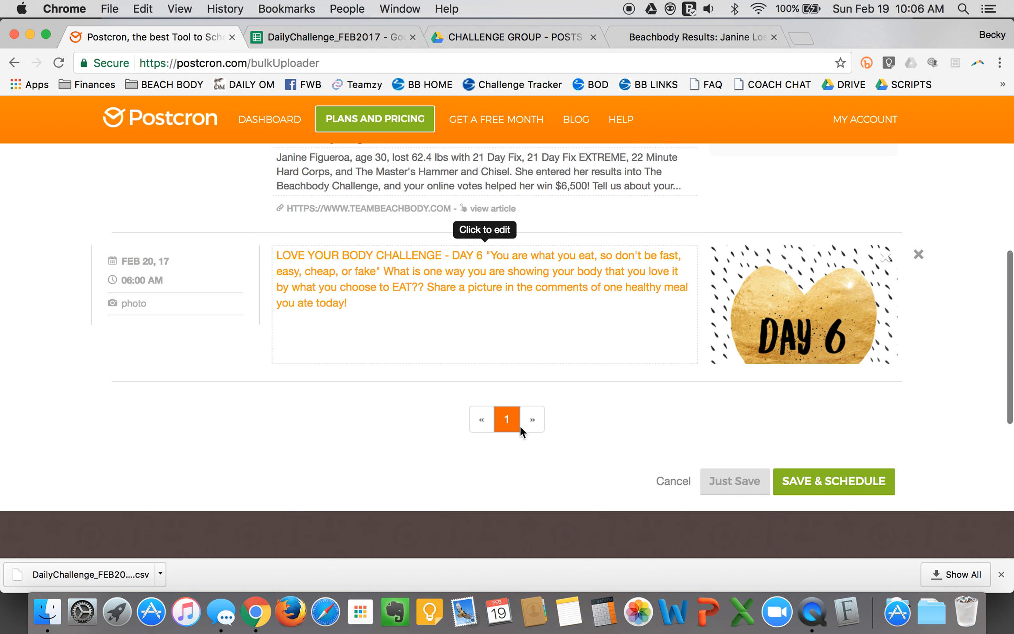
left_click(819, 483)
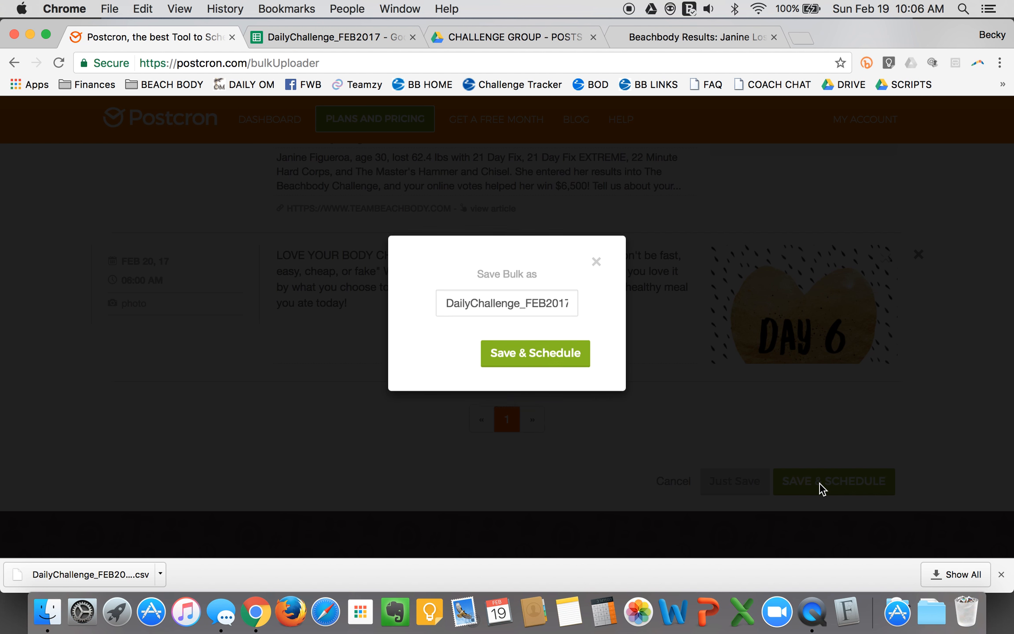
left_click(529, 370)
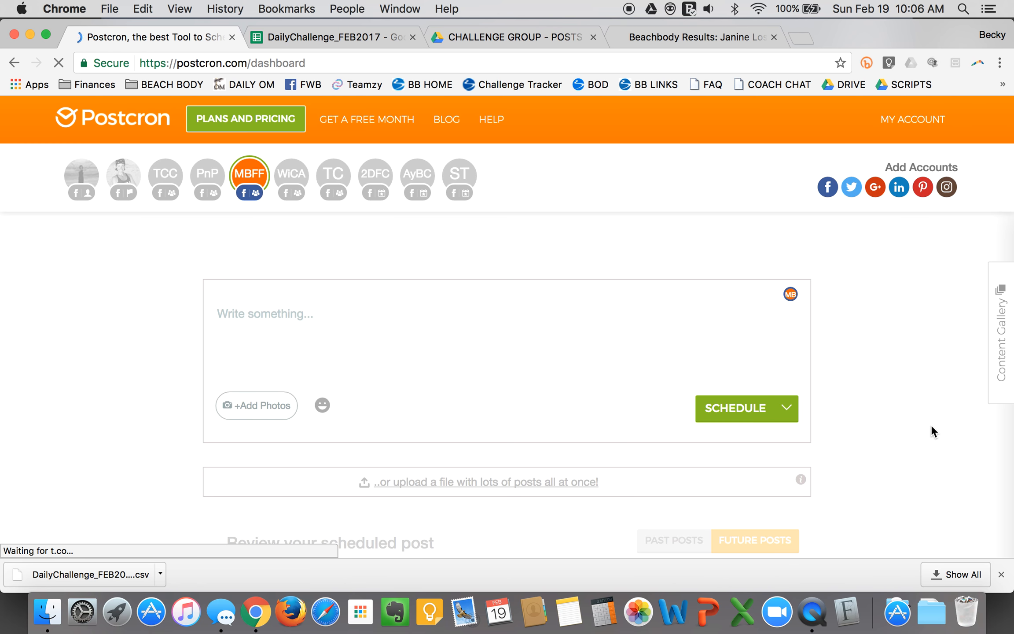
Step: Dismiss the downloads bar, review the future posts scheduled for February 19 and 20, and return to the start of the dashboard
left_click(1001, 574)
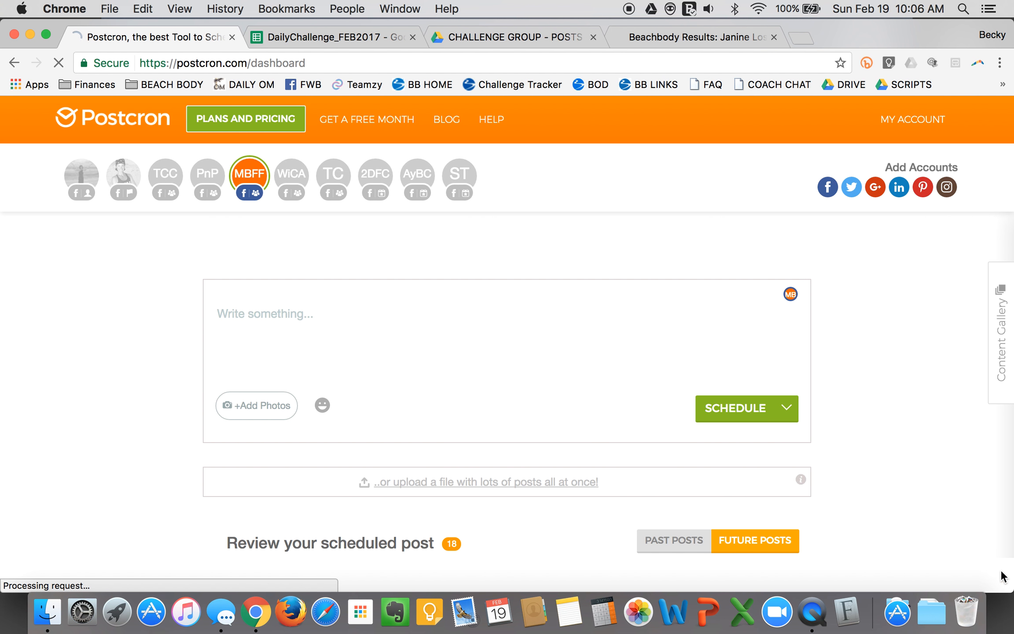
scroll(934, 406, "down", 5)
scroll(934, 406, "down", 4)
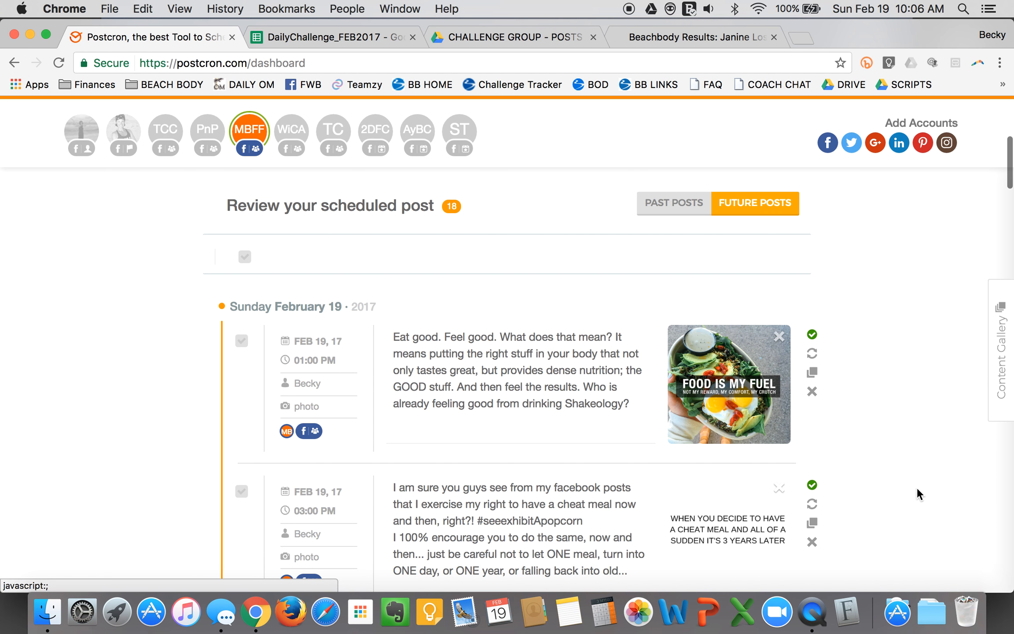
scroll(917, 491, "down", 4)
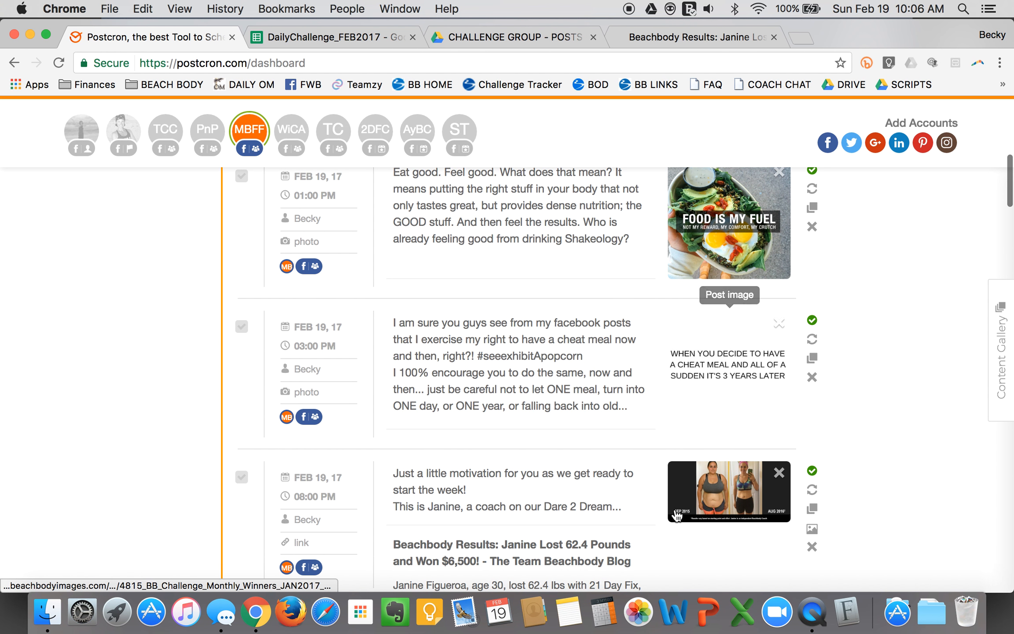
scroll(882, 430, "down", 5)
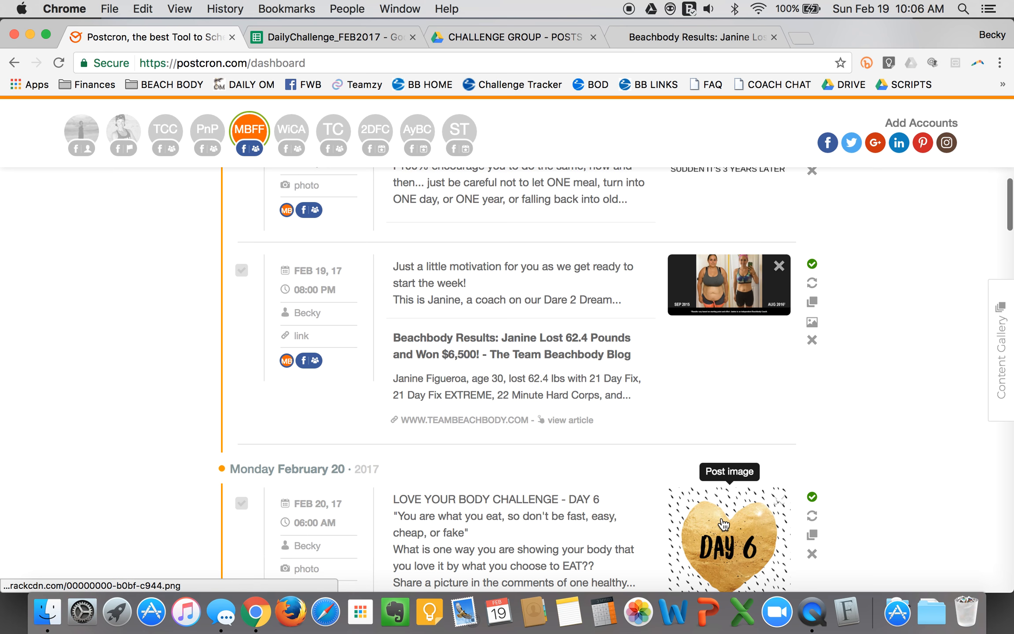
scroll(909, 439, "down", 5)
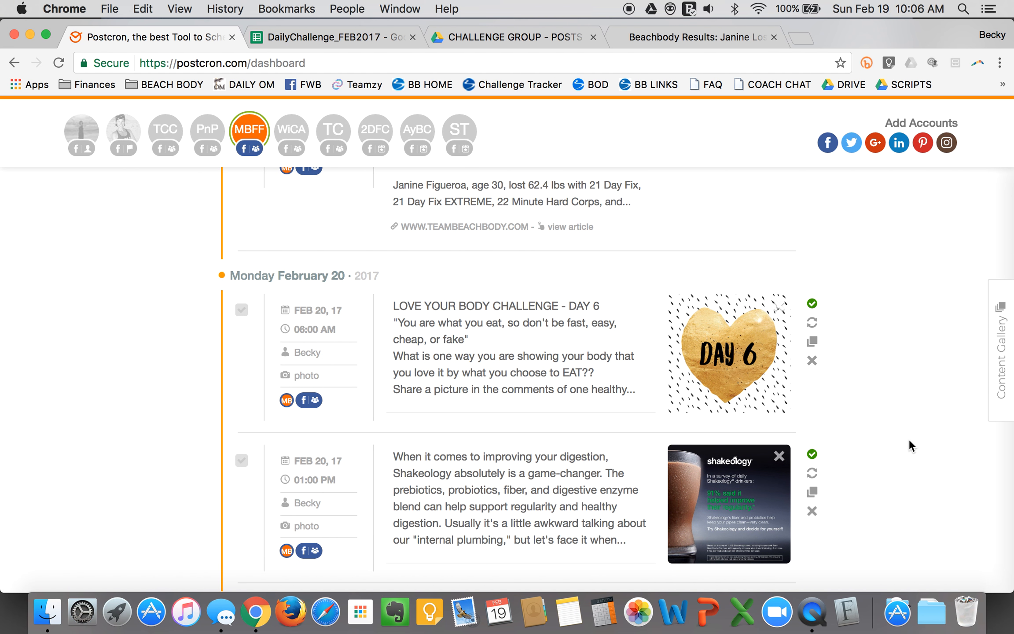
scroll(909, 439, "up", 15)
scroll(909, 439, "up", 3)
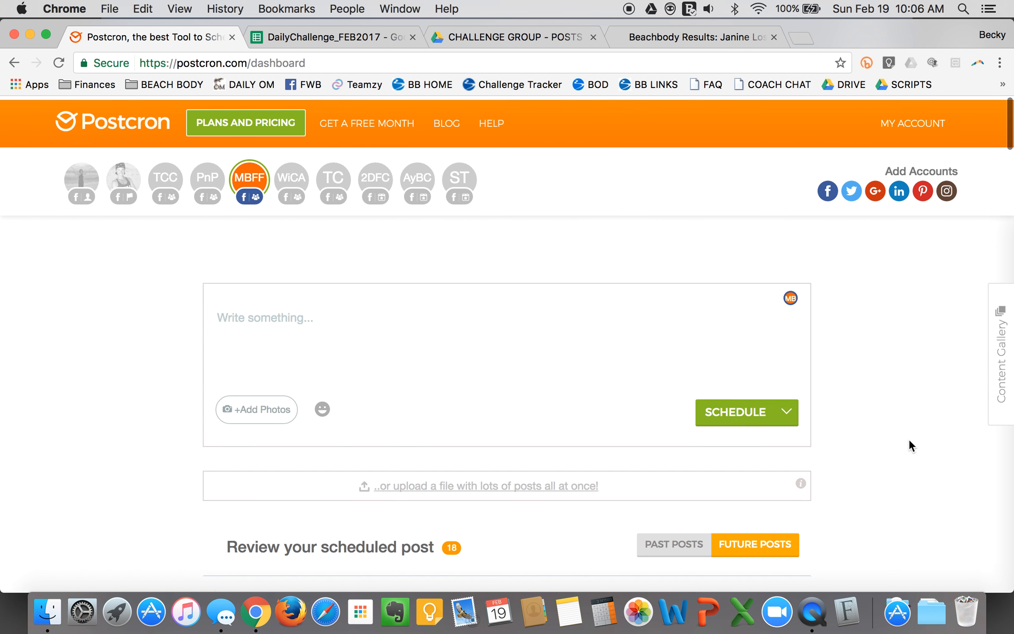
left_click(335, 37)
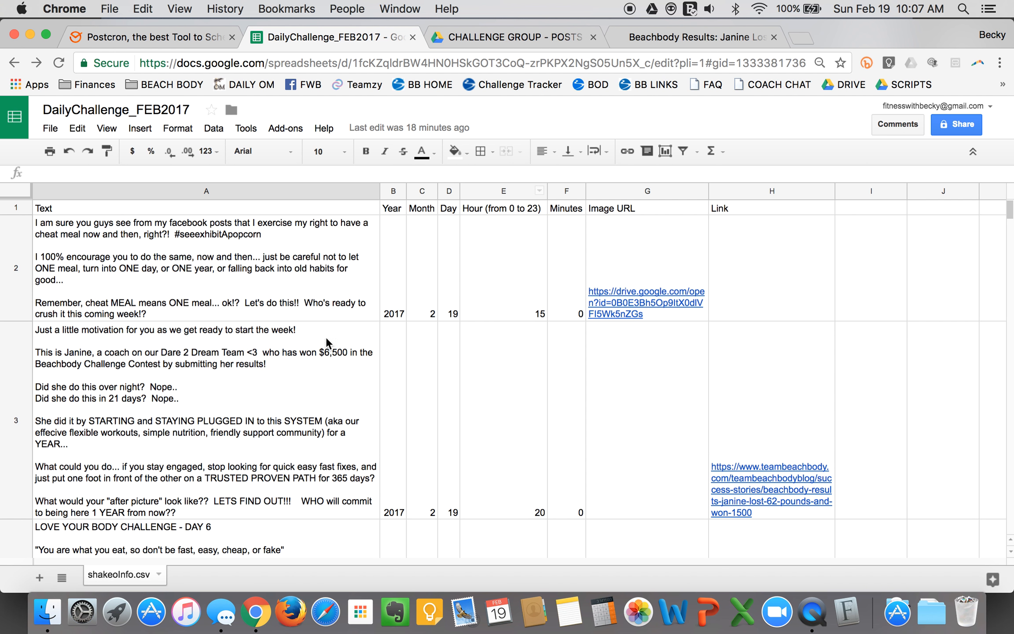
left_click(153, 38)
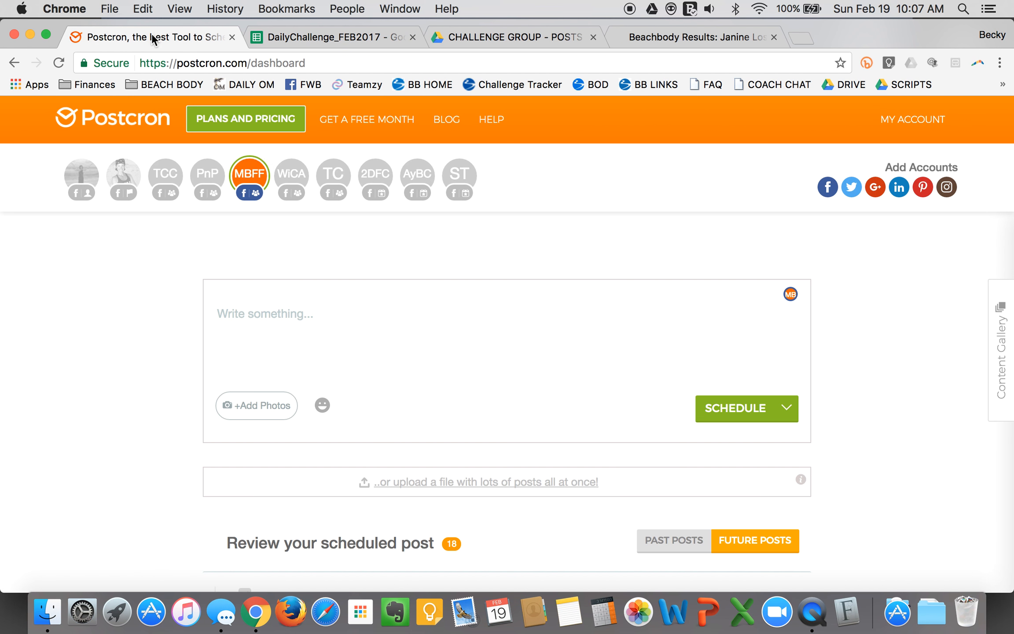
left_click(313, 36)
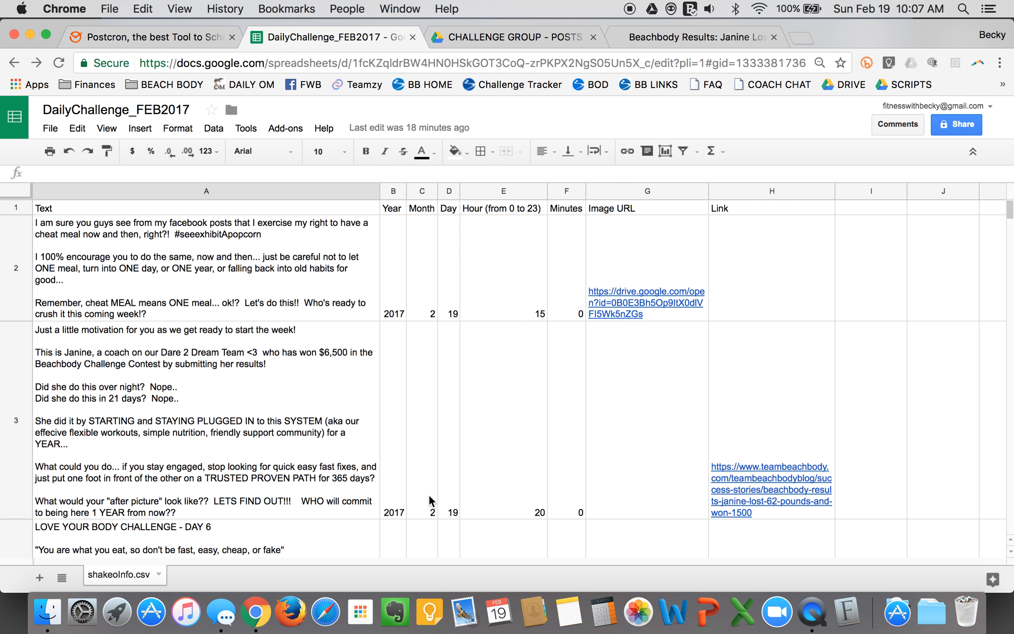
left_click(141, 38)
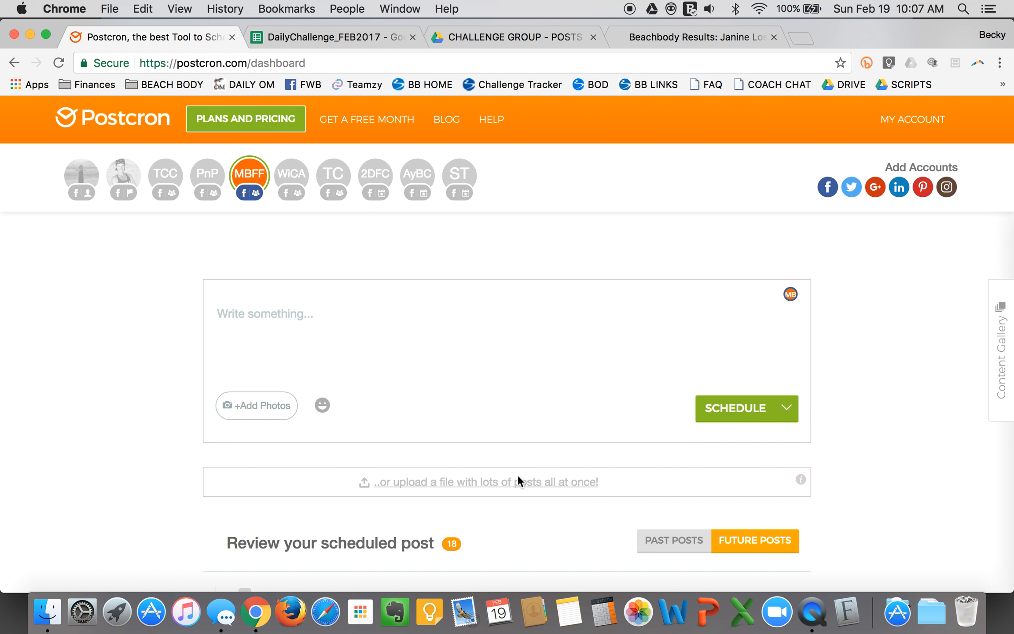
Step: Switch to Finder, open the Google Drive folder, and widen the file column to show the full file names
left_click(47, 611)
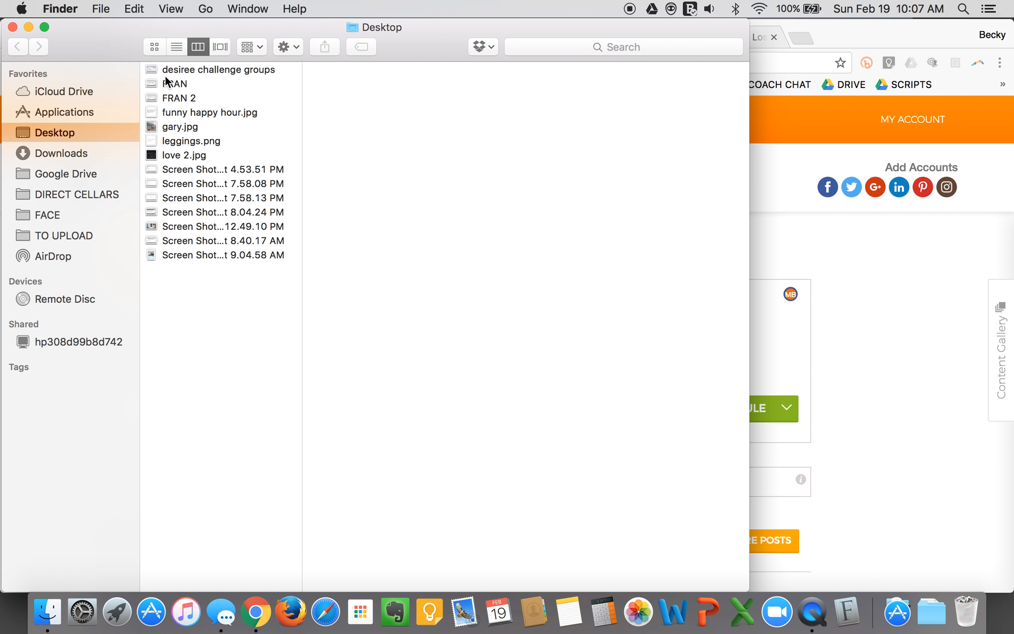
left_click(75, 152)
left_click(26, 175)
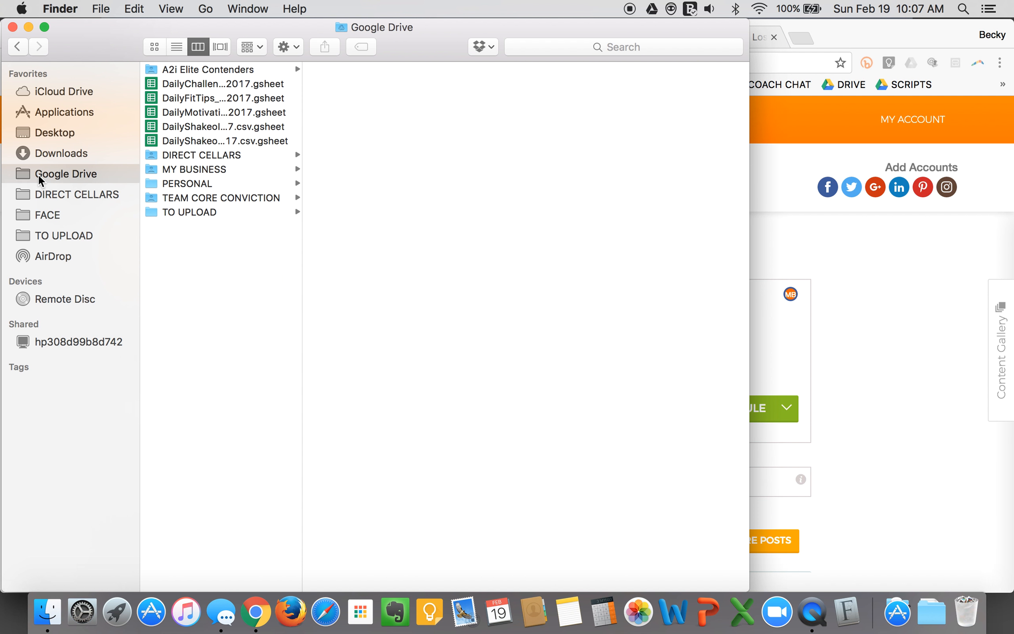
left_click_drag(302, 136, 579, 130)
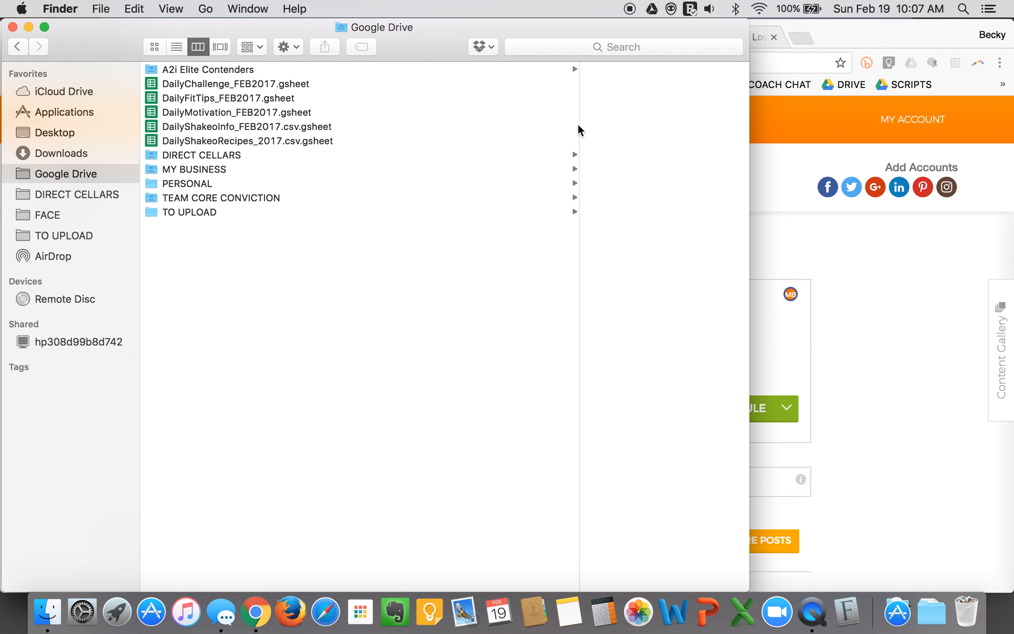
Step: Look through the five daily post spreadsheets from DailyChallenge_FEB2017 to DailyShakeoRecipes_2017.csv, and return to Postcron
left_click(206, 85)
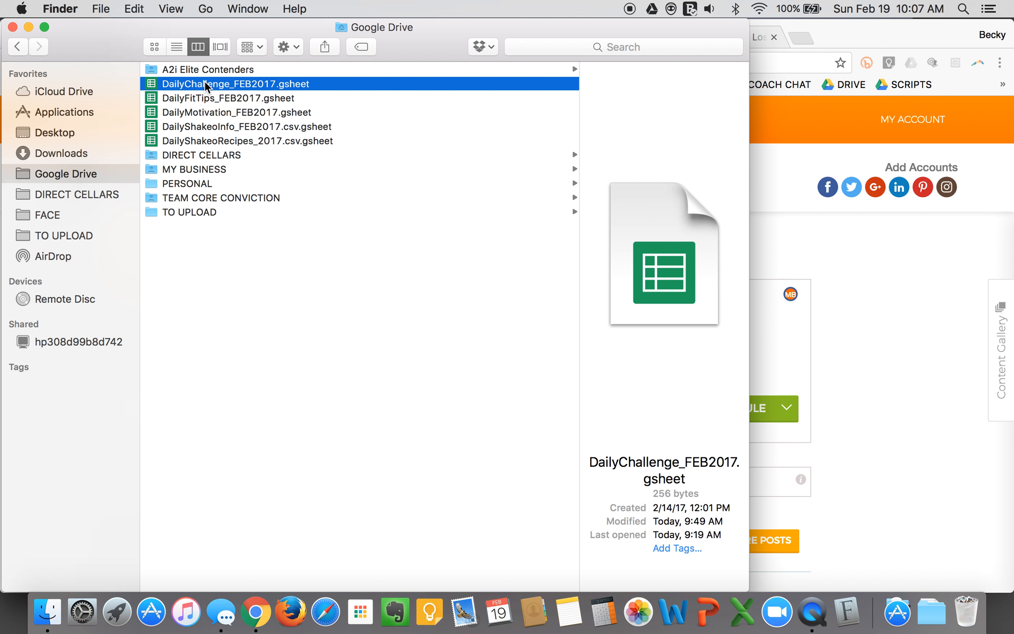
key("Down")
key("Down")
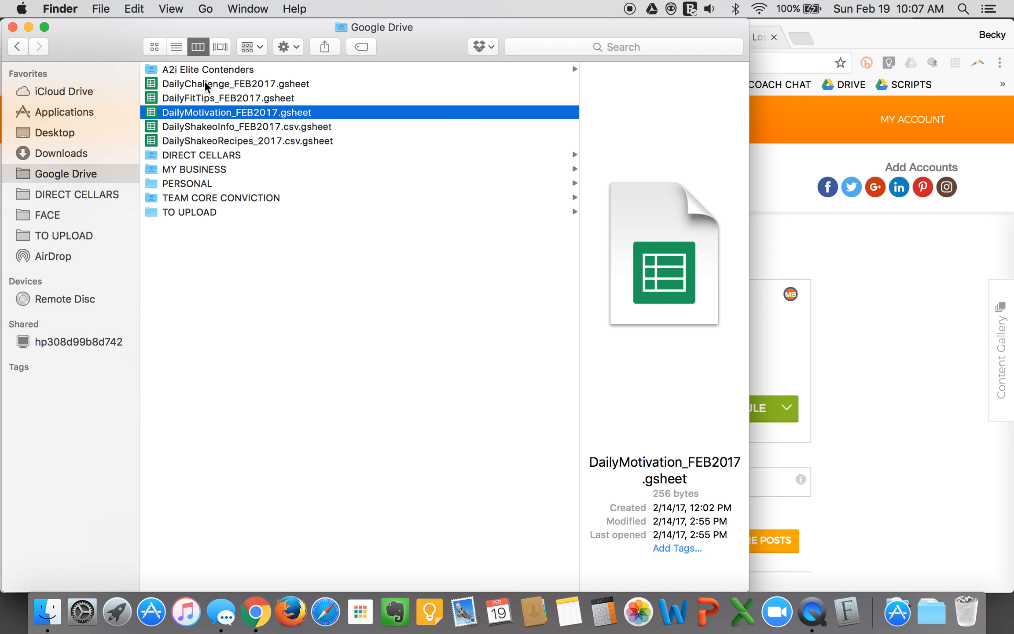
key("Down")
key("Down")
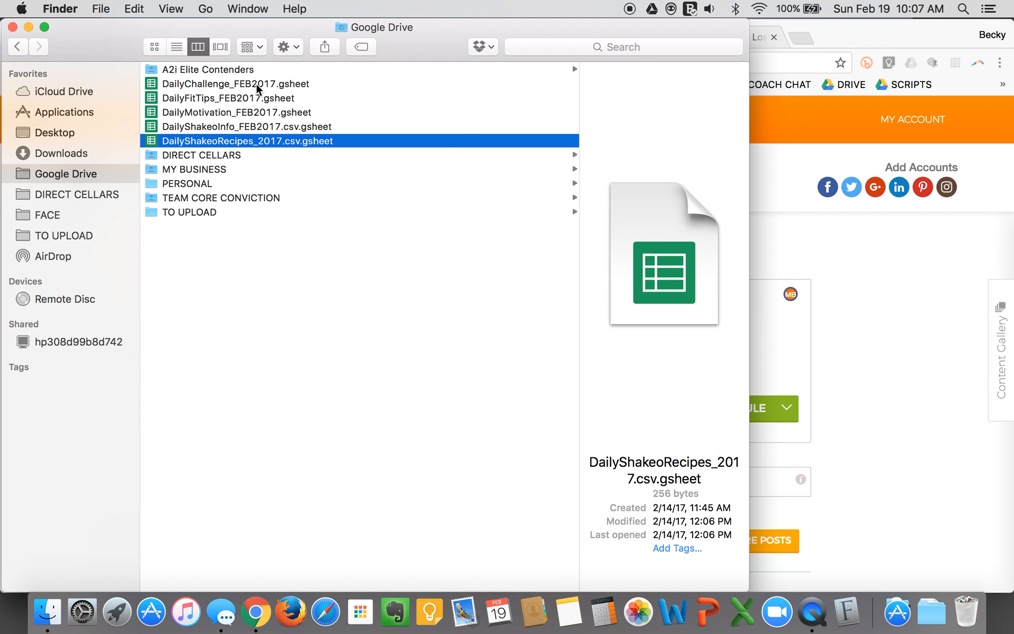
left_click(270, 296)
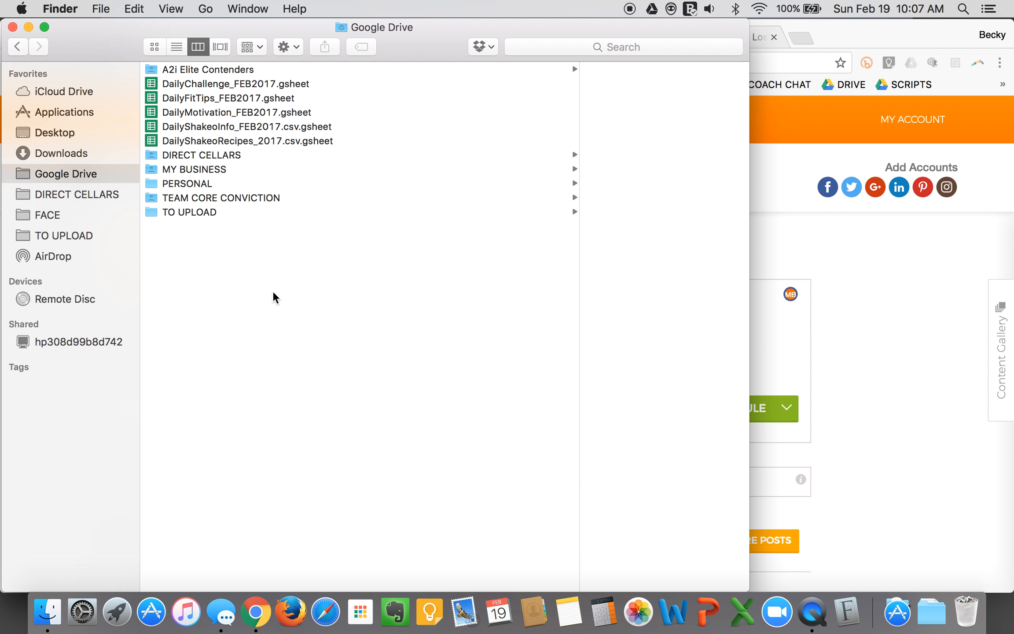
left_click(874, 320)
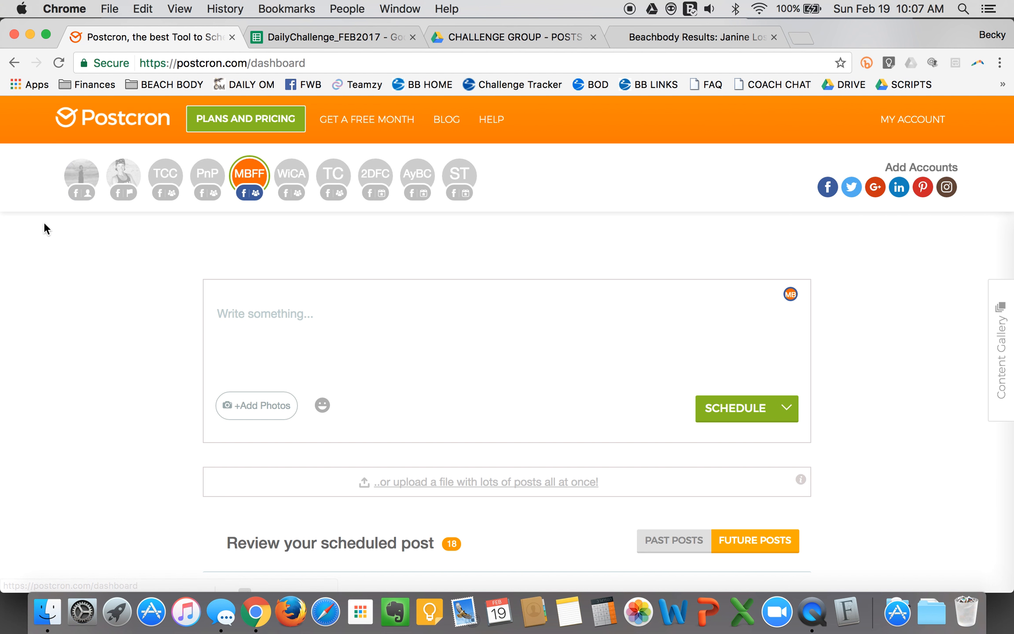
Step: Switch back to Finder, select all five daily post spreadsheets together, narrow the file column, and return to Postcron
key("super+Tab")
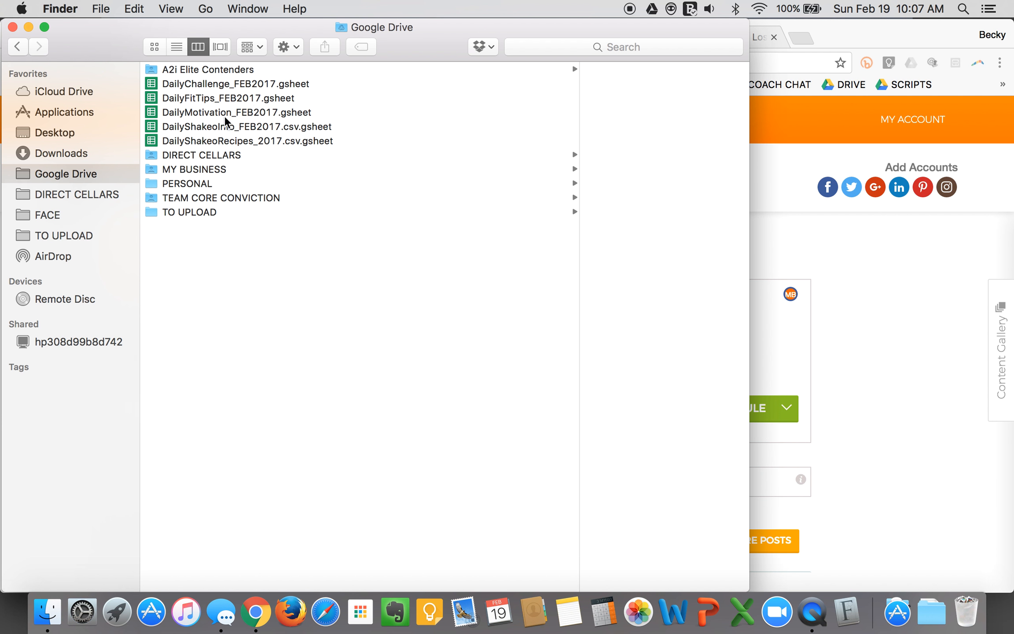
left_click(237, 88)
key("shift+Down")
key("shift+Down")
key("shift+Down")
key("shift+Down")
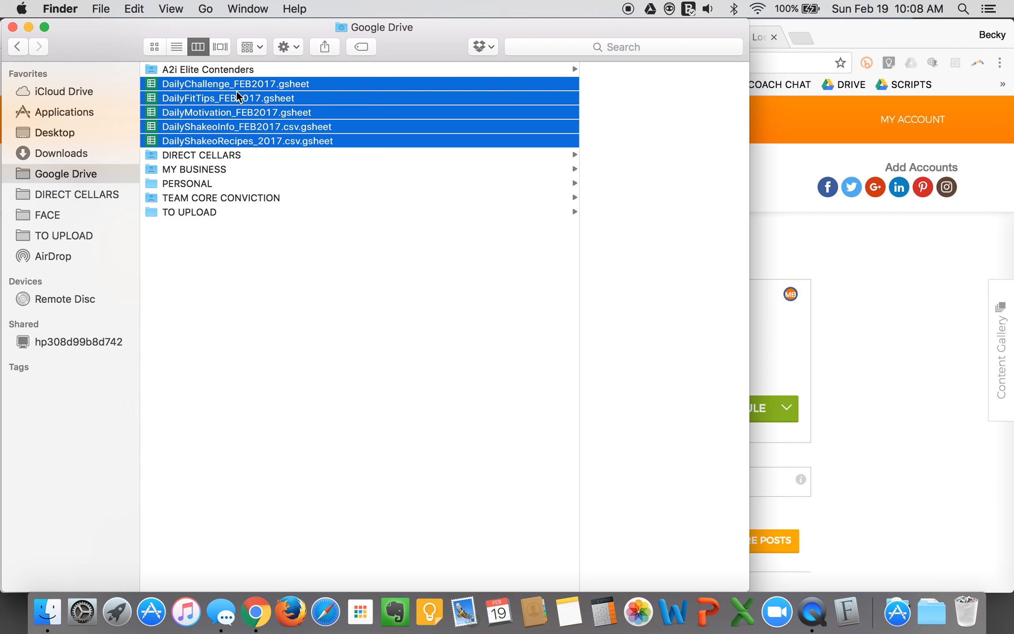
left_click_drag(579, 249, 356, 263)
left_click(805, 387)
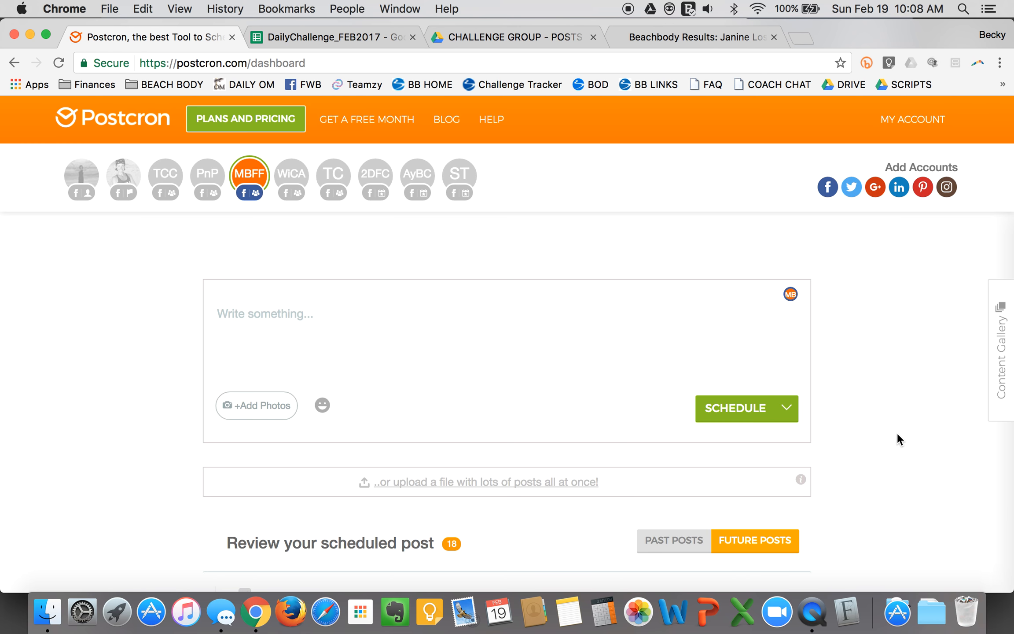
Step: Look over the list of scheduled posts once more, and return to the post composer
scroll(898, 435, "down", 15)
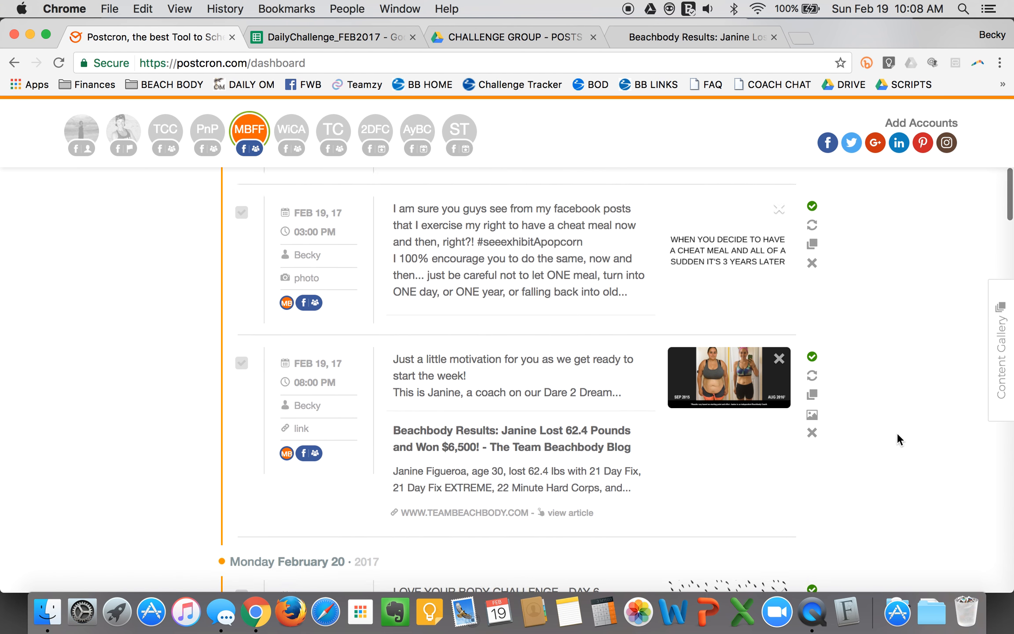
scroll(897, 432, "down", 8)
scroll(897, 432, "up", 20)
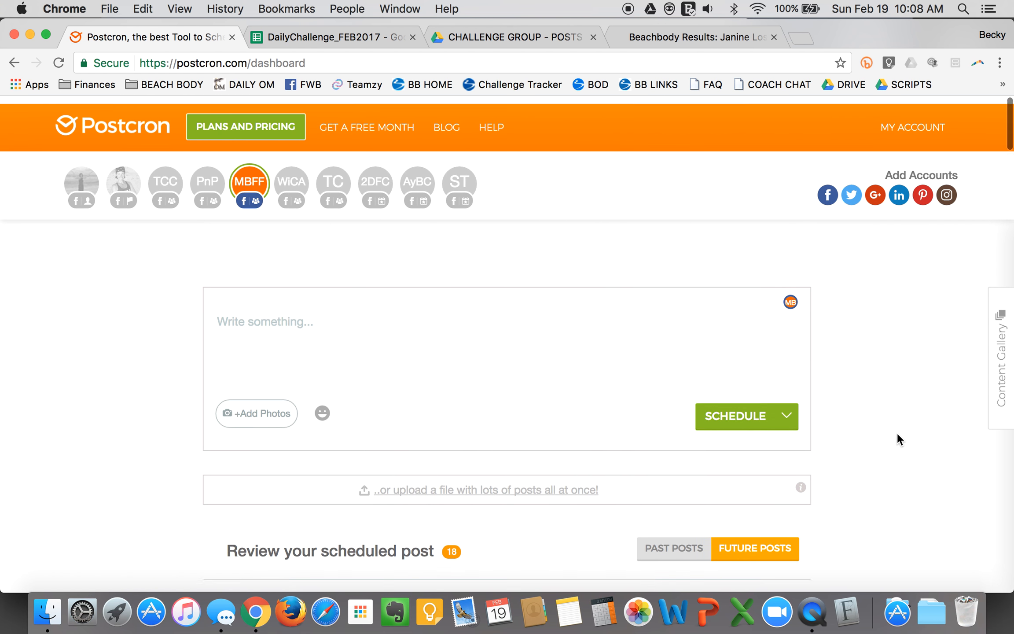